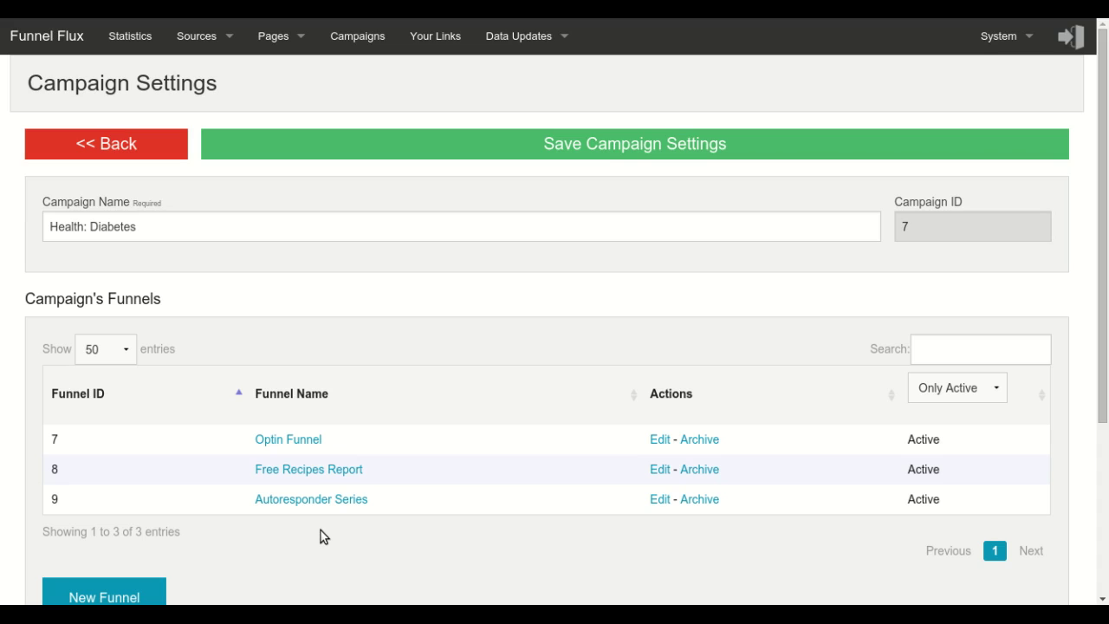
Step: Open the Optin Funnel of the Health: Diabetes campaign and bring up its funnel diagram
click(303, 441)
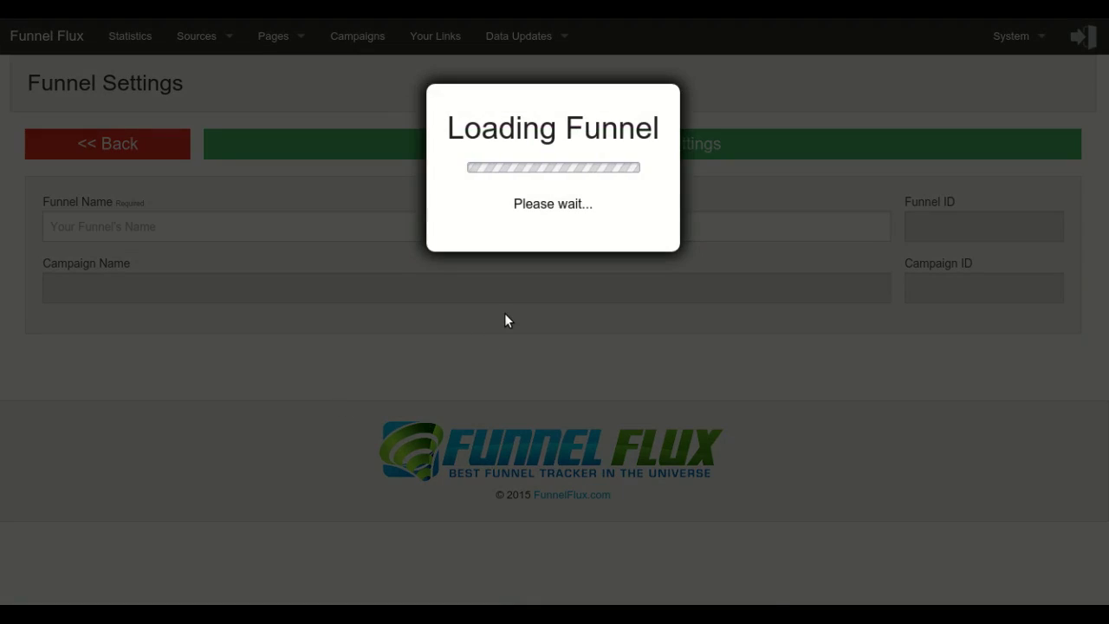
scroll(576, 324, down, 3)
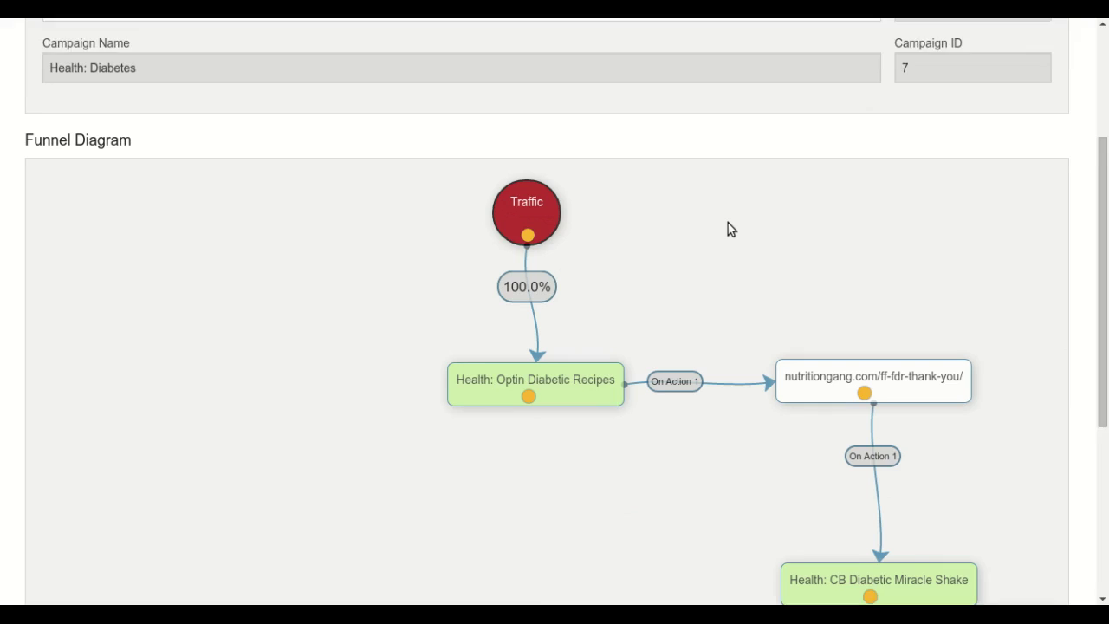
scroll(728, 225, down, 1)
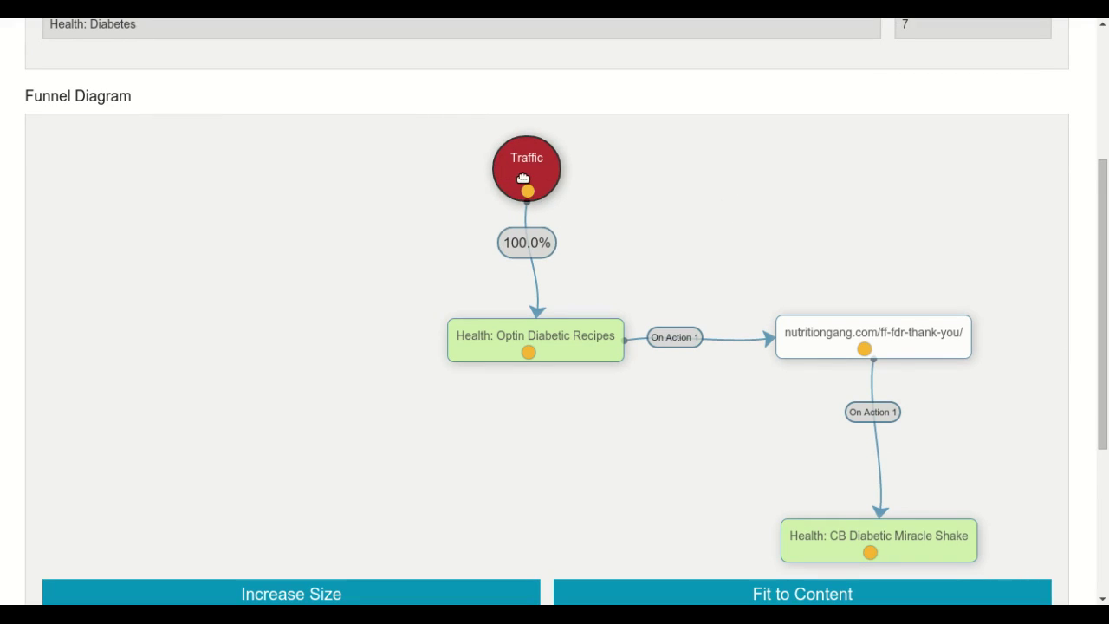
scroll(525, 180, down, 1)
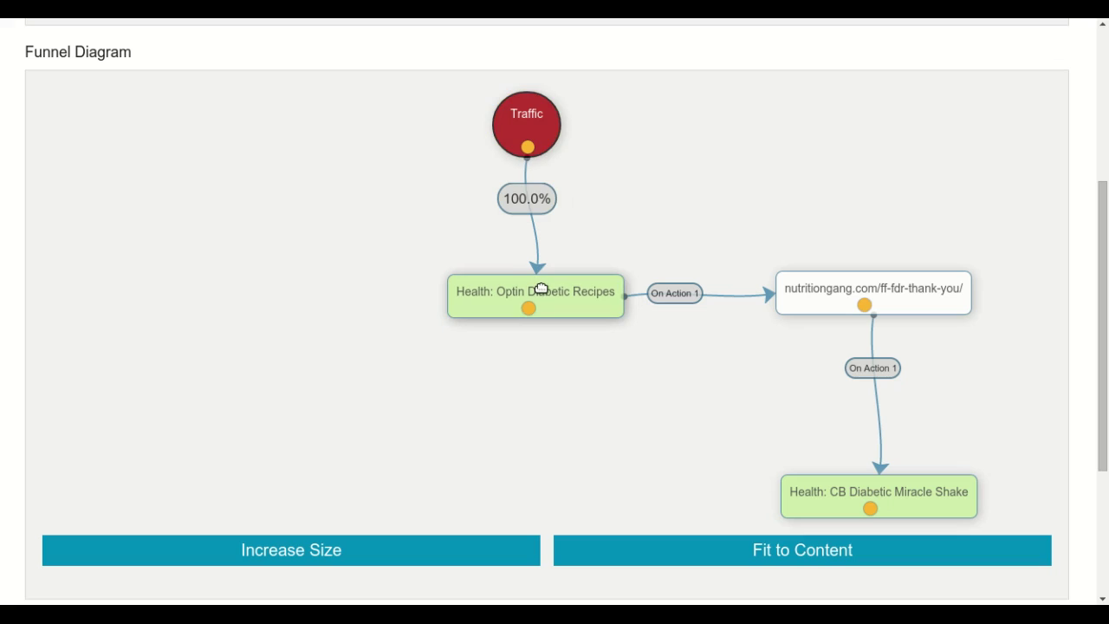
Step: Link the Traffic node directly to Health: CB Diabetic Miracle Shake and set the Optin Diabetic Recipes route's traffic share to 75%
drag(525, 112, 824, 491)
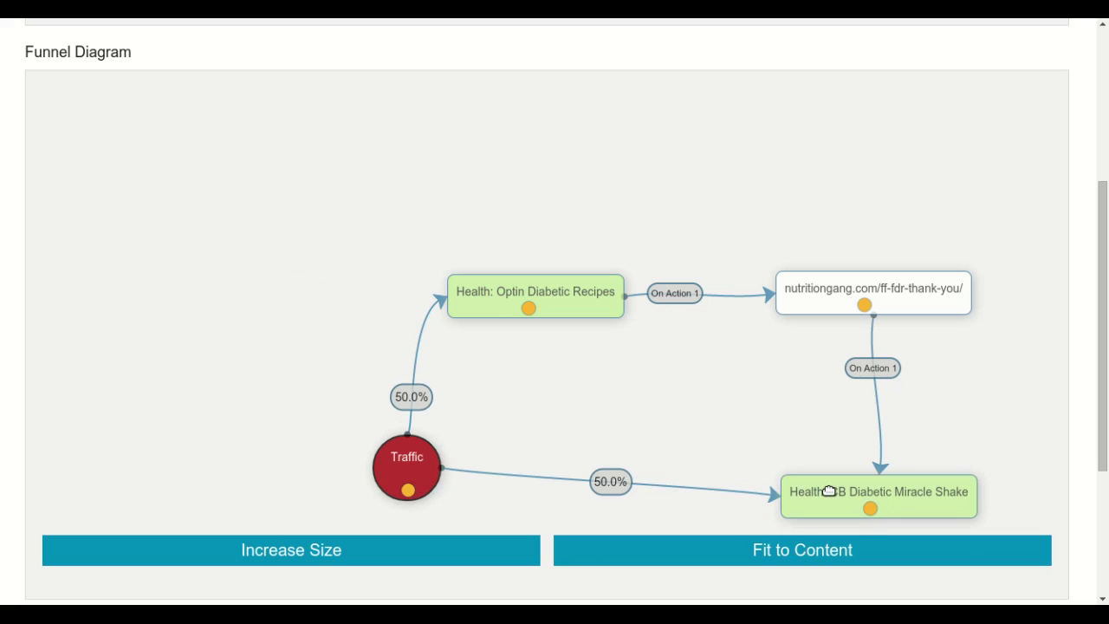
drag(406, 465, 530, 479)
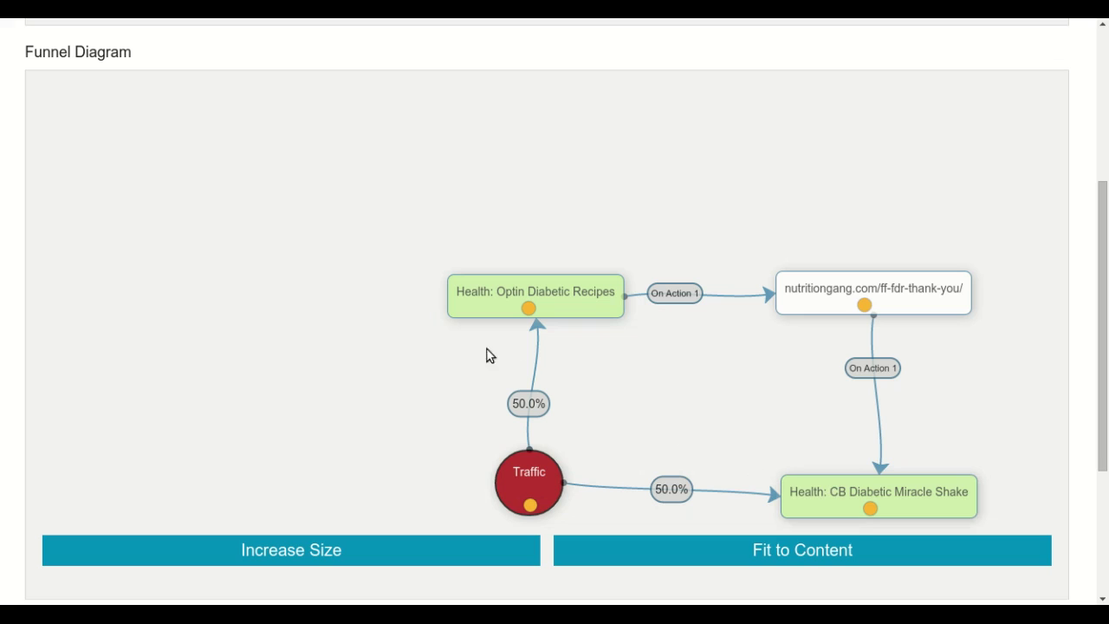
click(529, 413)
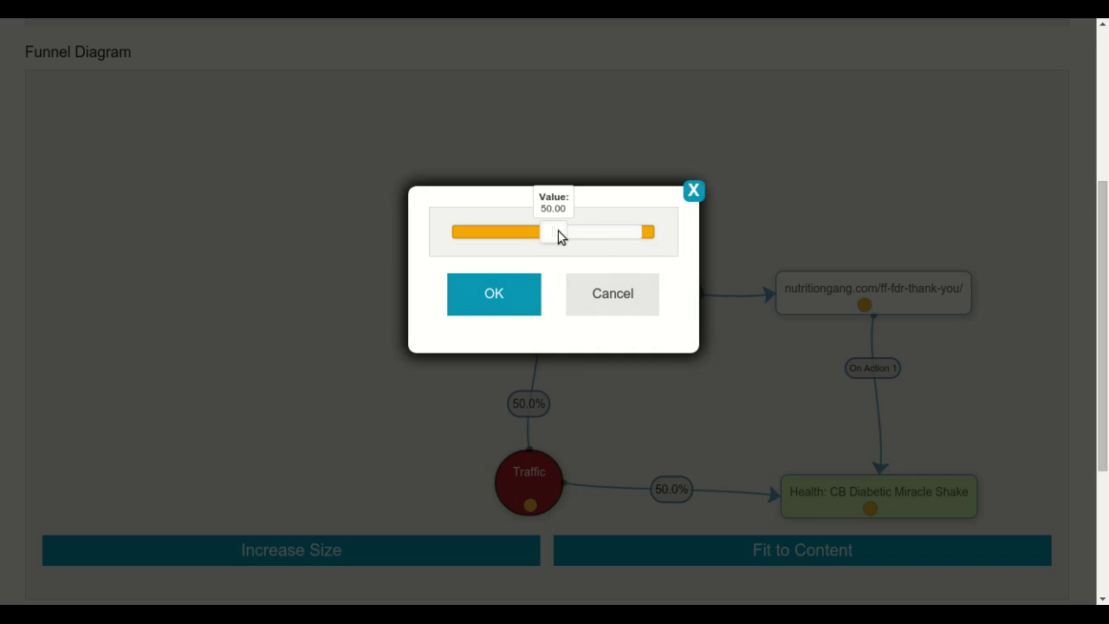
drag(584, 230, 599, 234)
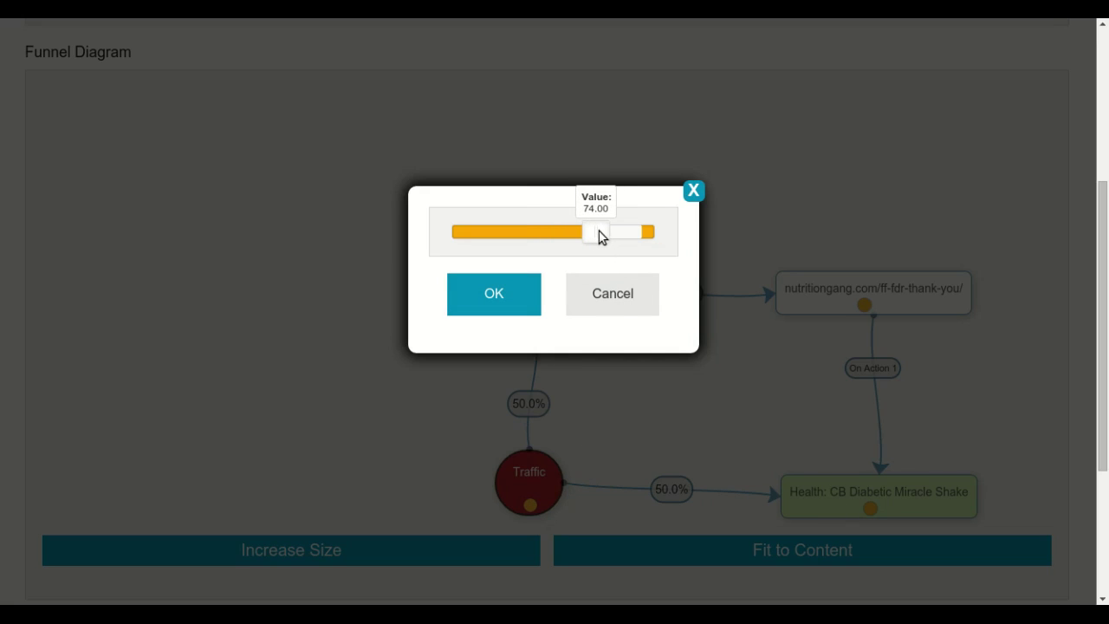
click(488, 310)
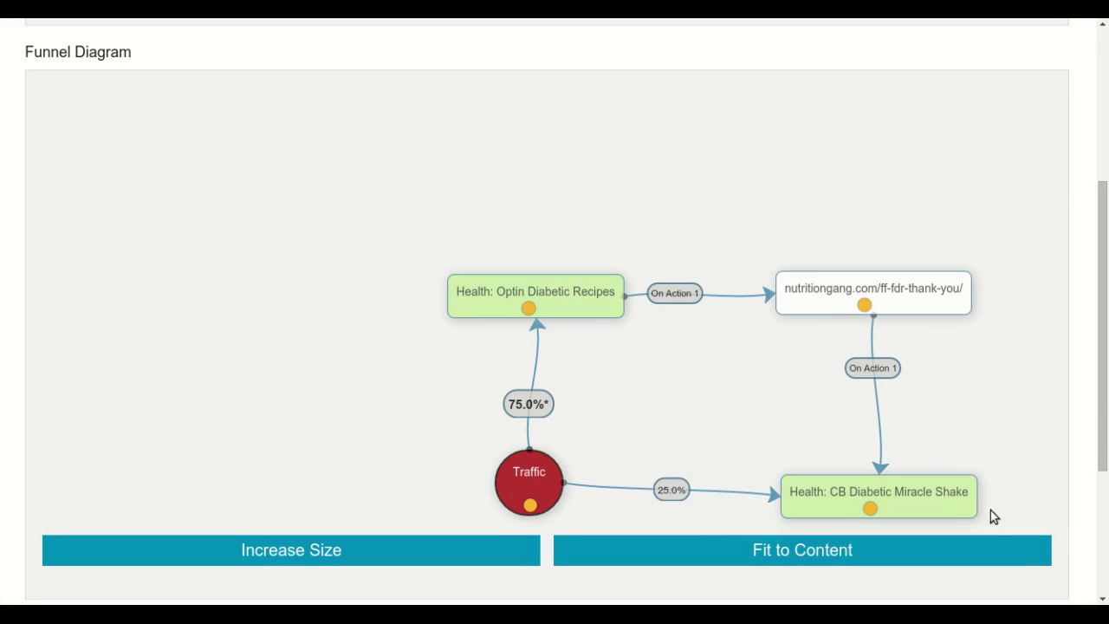
Step: Move the Traffic node back above Health: Optin Diabetic Recipes and delete its direct link to Health: CB Diabetic Miracle Shake
drag(531, 468, 538, 118)
click(592, 434)
click(625, 446)
Step: Set the traffic share from the Traffic node to Health: Optin Diabetic Recipes to 100%
click(545, 204)
drag(619, 235, 794, 240)
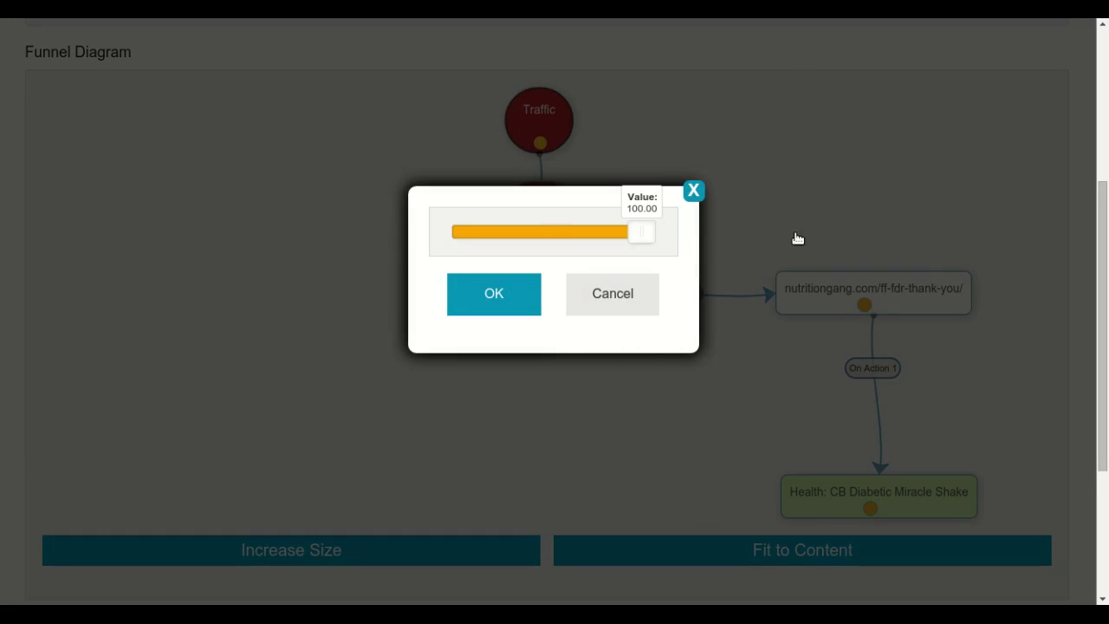
click(503, 297)
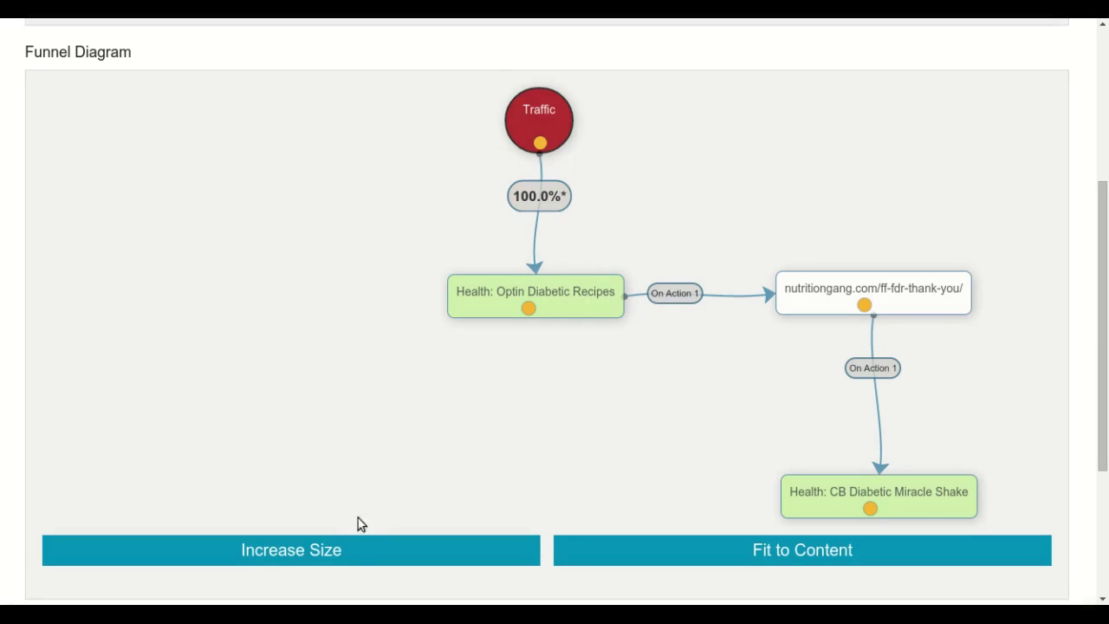
Step: Move Health: CB Diabetic Miracle Shake lower in the diagram and delete the thank-you page's On Action 1 link to it
scroll(530, 465, down, 2)
drag(918, 366, 899, 468)
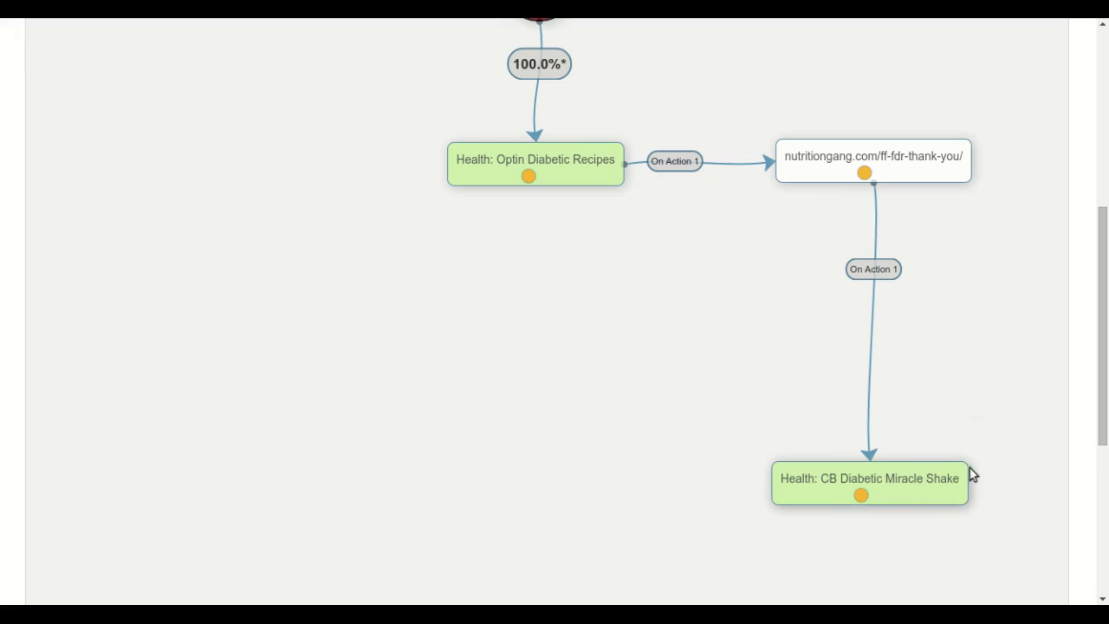
click(873, 329)
click(920, 336)
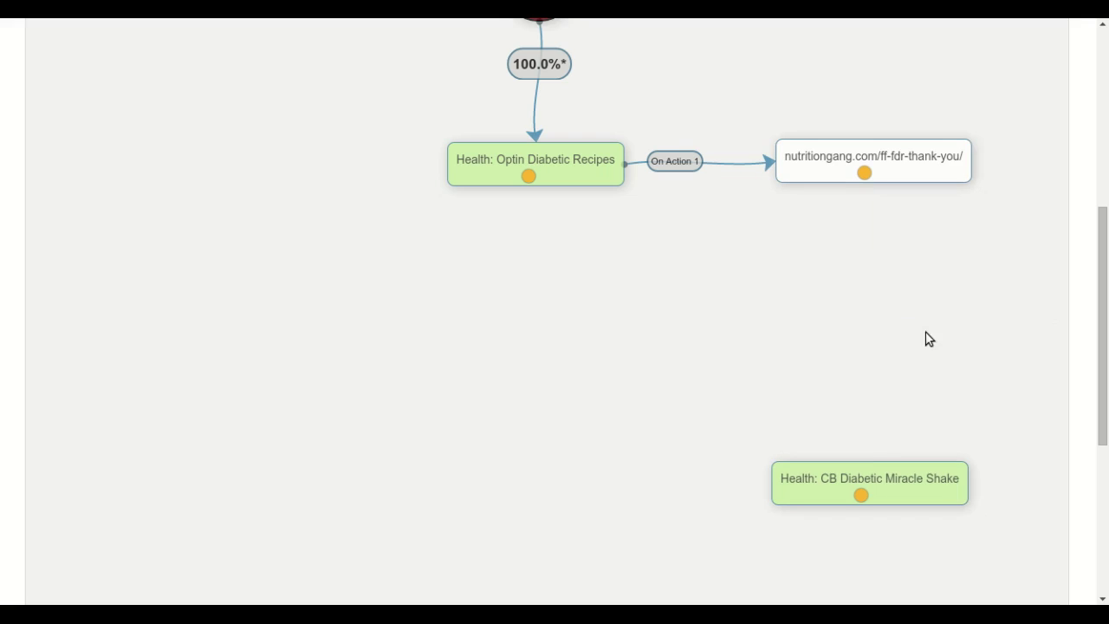
Step: Add a rotator below the nutritiongang.com/ff-fdr-thank-you/ page and link the page to it as On Action 1
click(849, 266)
click(879, 279)
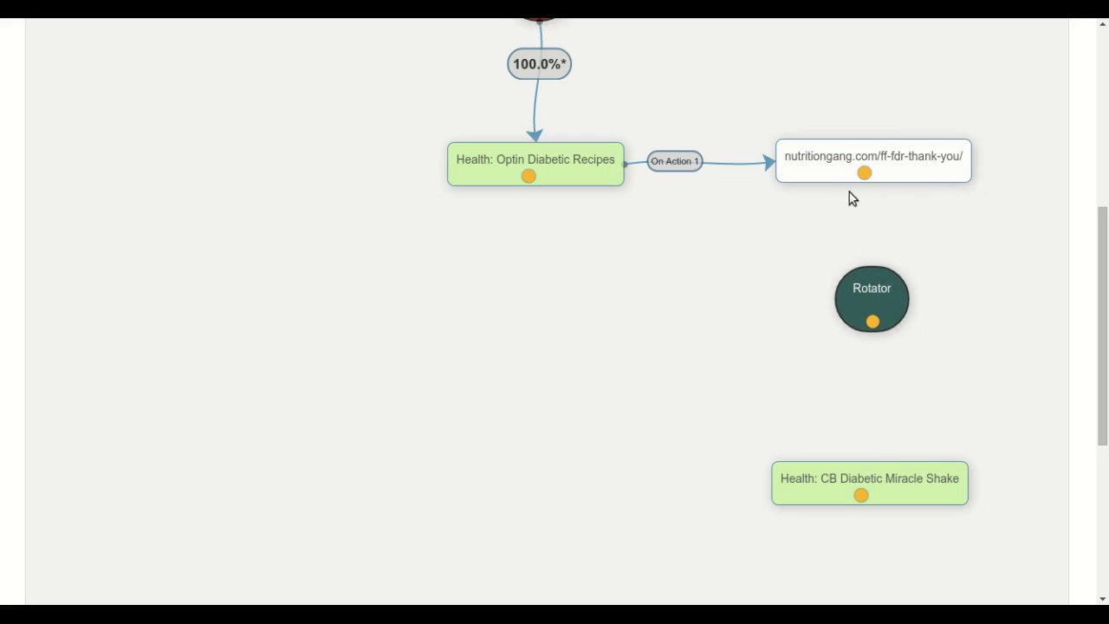
drag(863, 173, 877, 327)
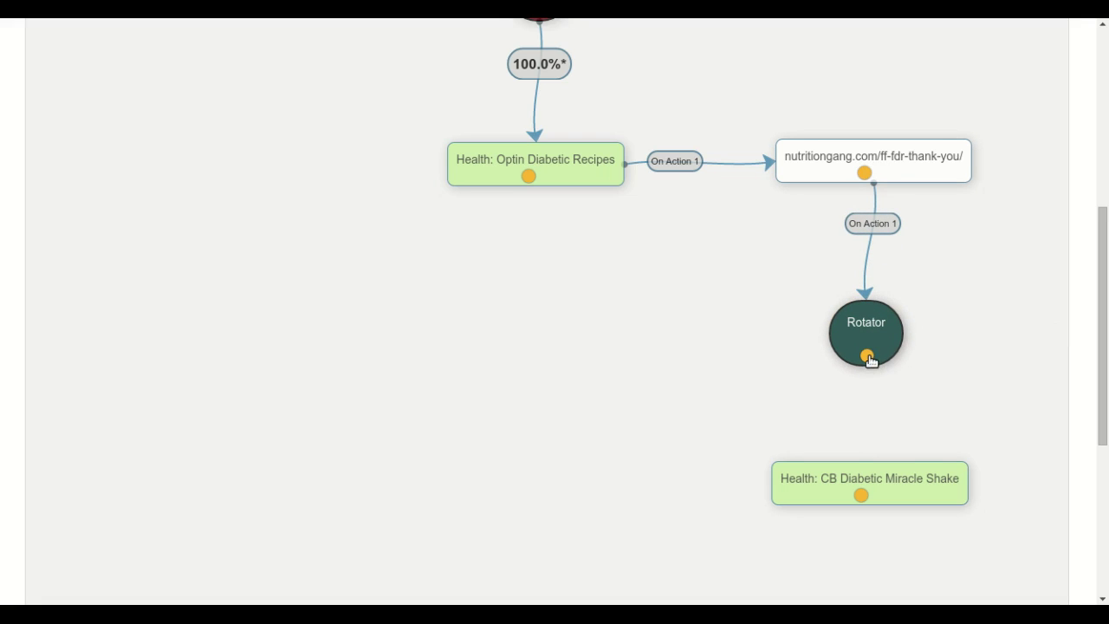
Step: Add a flux offer node for Health: CB Diabetes Miracle and place it to the left of the rotator
click(598, 312)
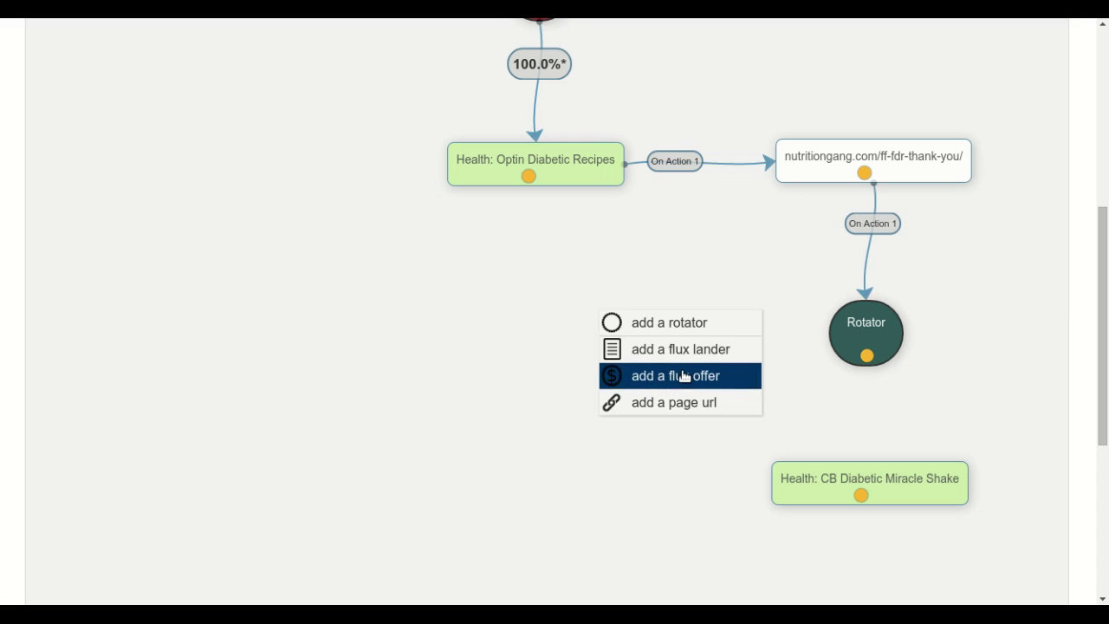
click(658, 376)
click(554, 242)
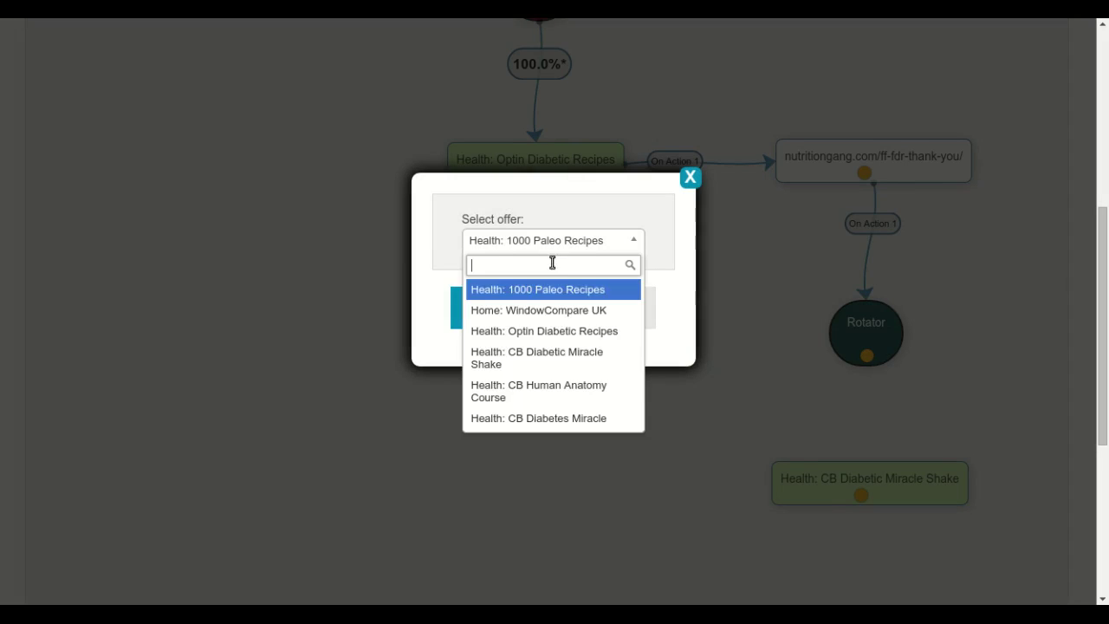
click(562, 419)
click(494, 310)
drag(696, 354, 672, 367)
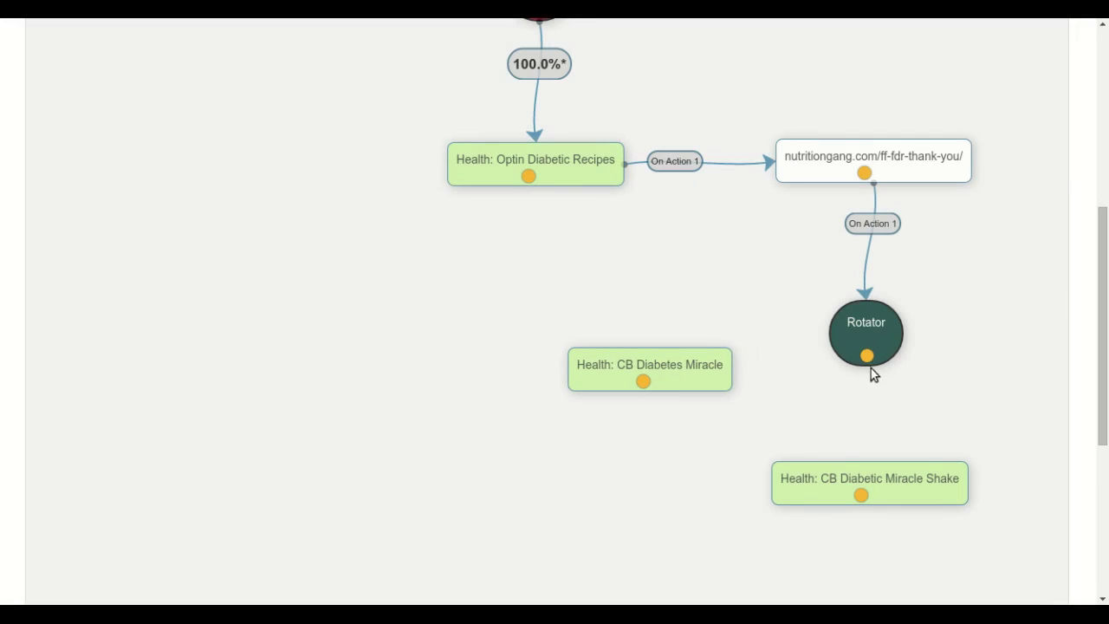
Step: Link the rotator to both Health: CB Diabetic Miracle Shake and Health: CB Diabetes Miracle, spacing the offers away from it
mouse_move(865, 355)
mouse_down()
mouse_move(685, 366)
mouse_move(861, 448)
mouse_move(866, 472)
mouse_up()
drag(684, 381, 659, 383)
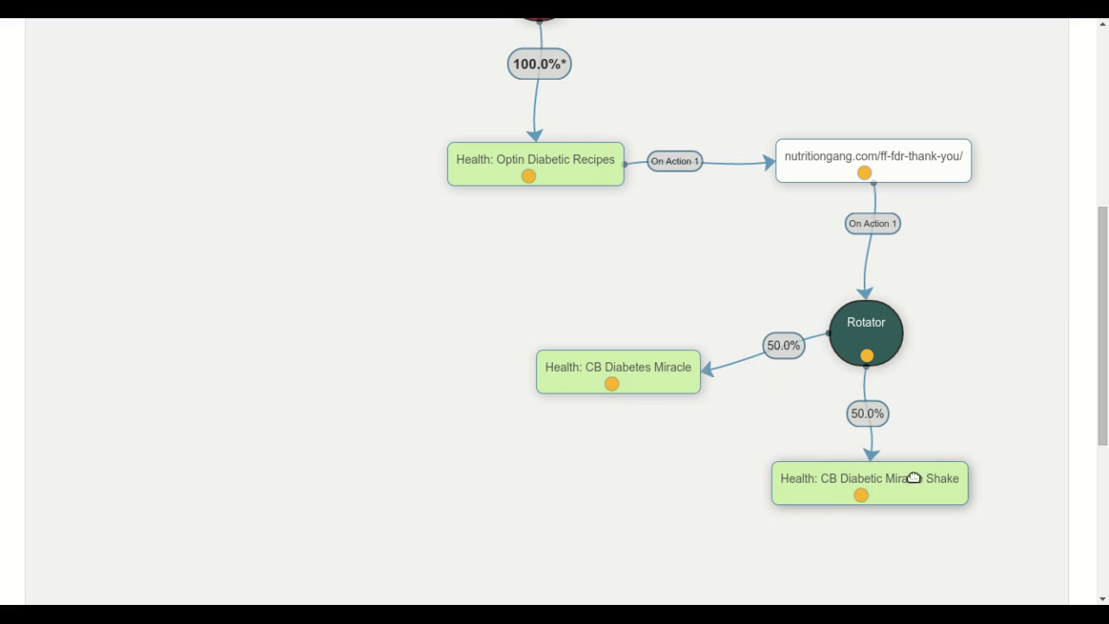
drag(848, 477, 857, 508)
scroll(962, 354, down, 1)
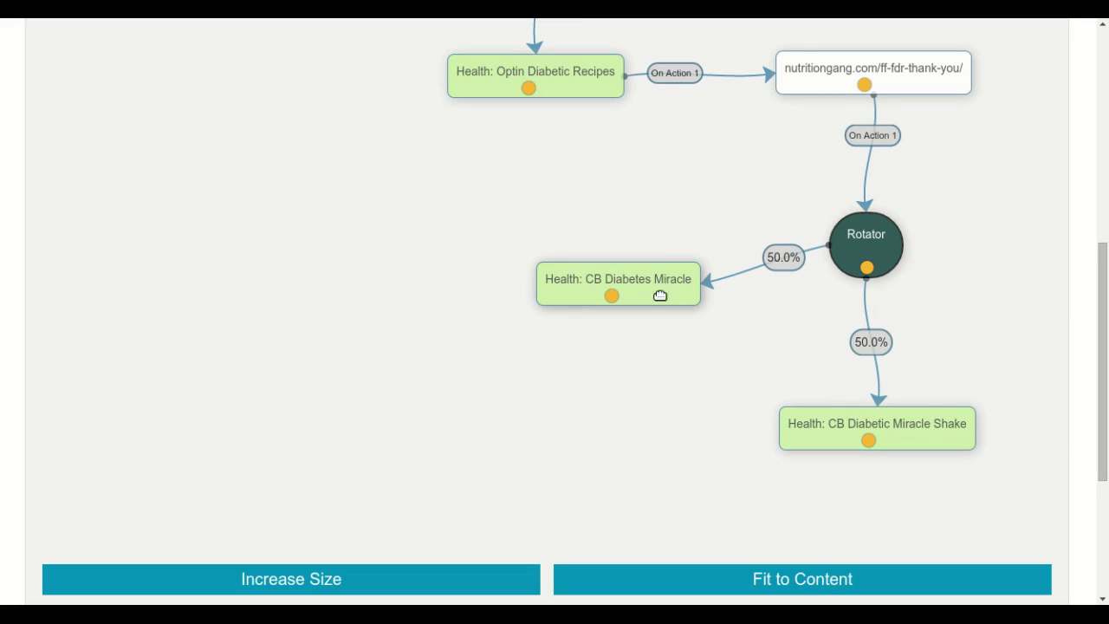
scroll(996, 375, up, 2)
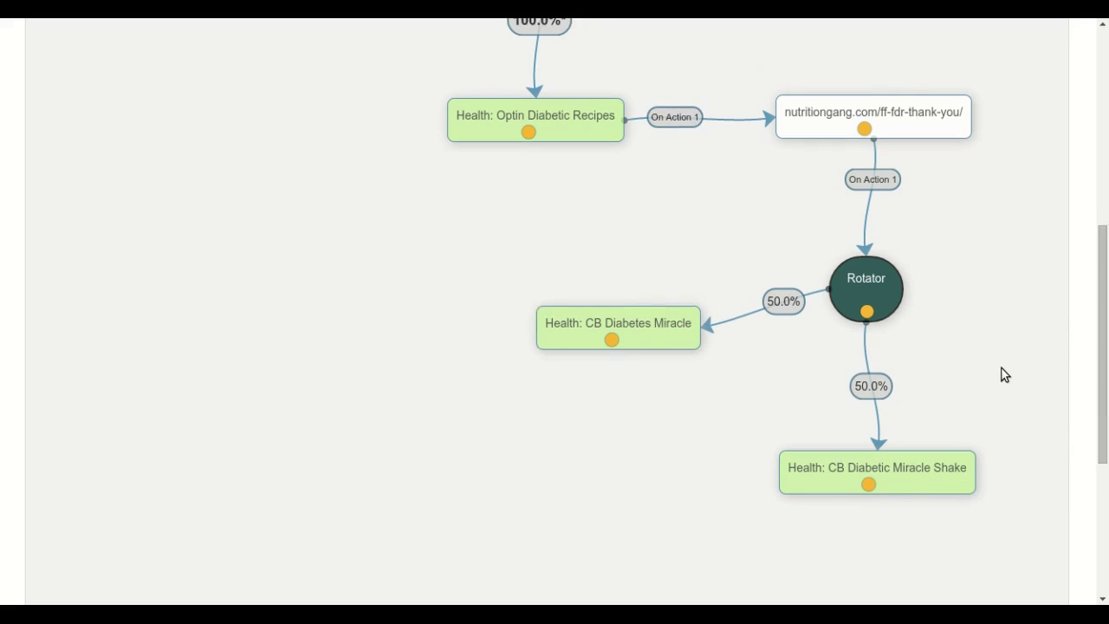
scroll(1005, 374, up, 2)
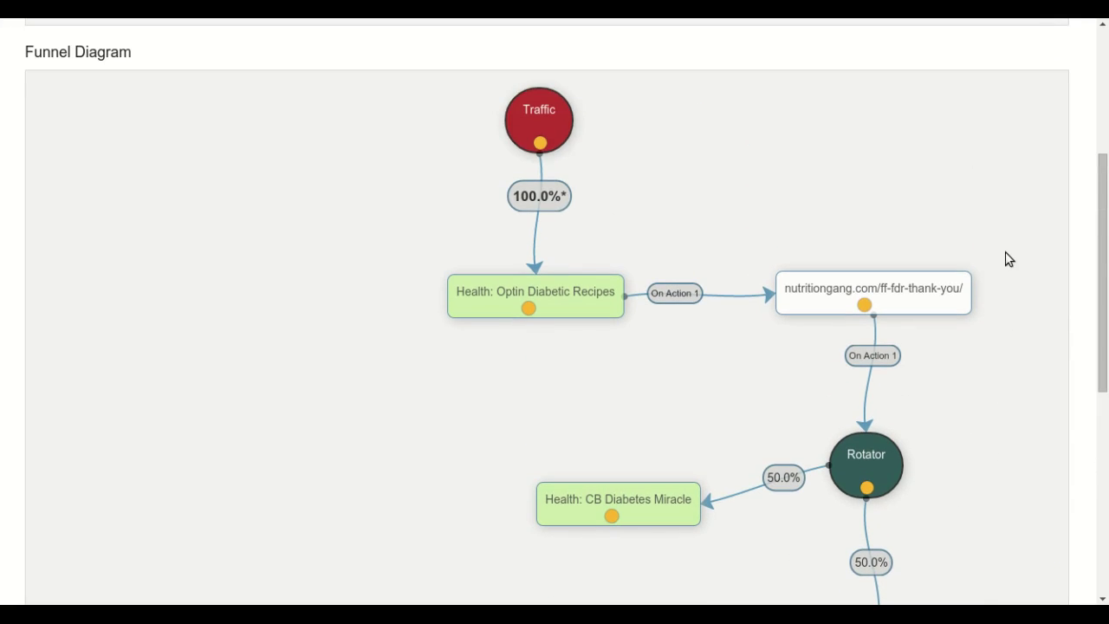
drag(1103, 256, 1106, 301)
scroll(851, 130, up, 1)
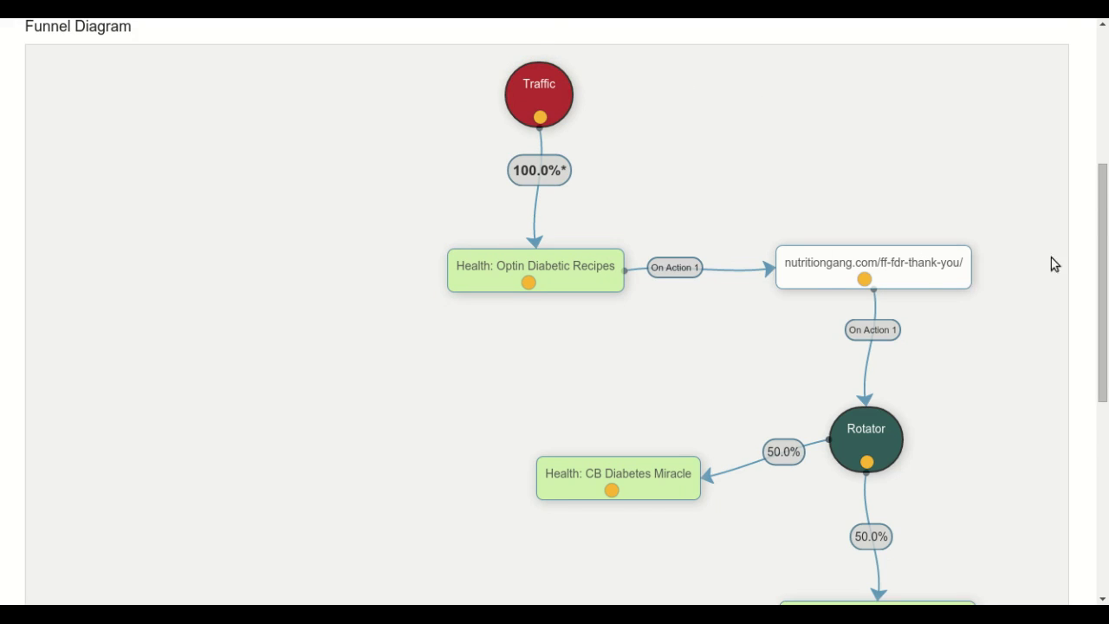
scroll(1049, 262, down, 1)
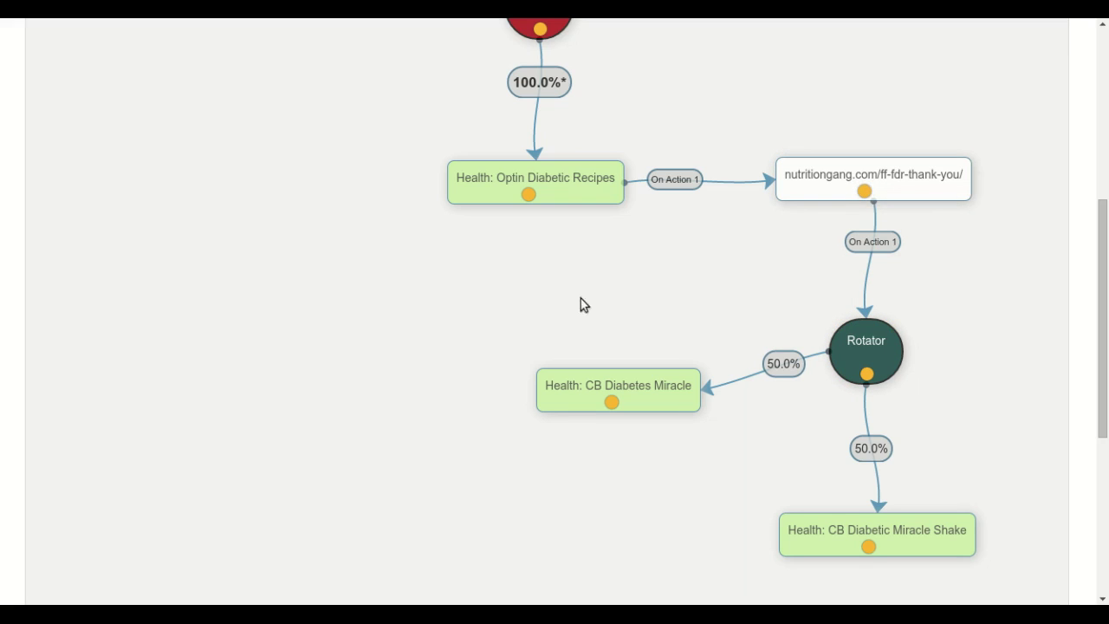
Step: Add the Health: CB Human Anatomy Course offer above a lowered CB Diabetes Miracle node and link the thank-you page to it as On Action 2
drag(661, 388, 644, 506)
right_click(513, 291)
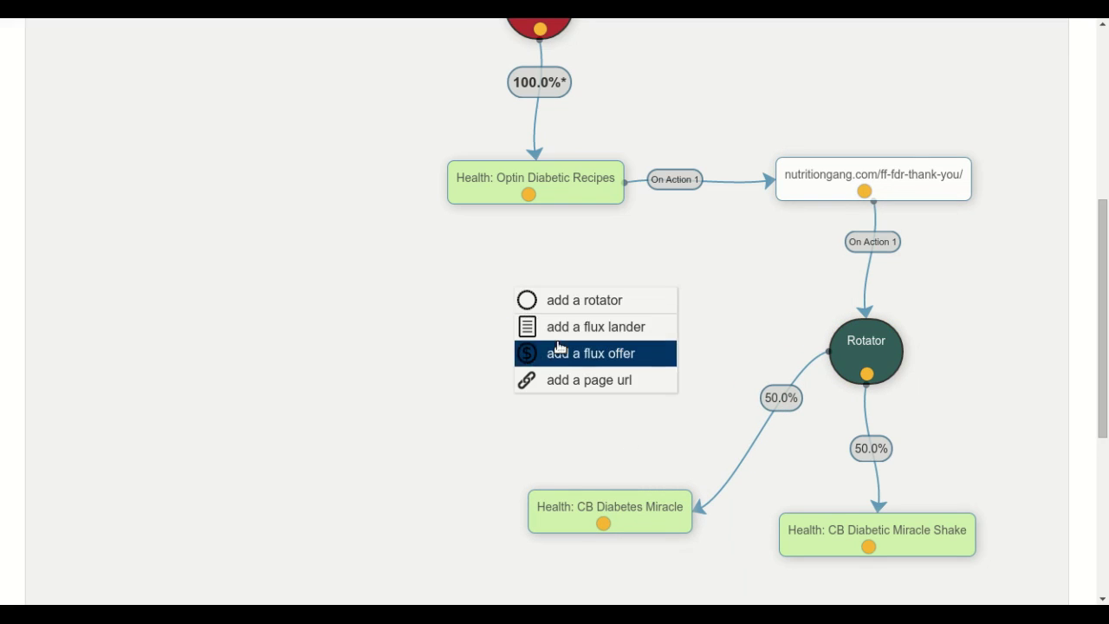
click(554, 349)
click(549, 239)
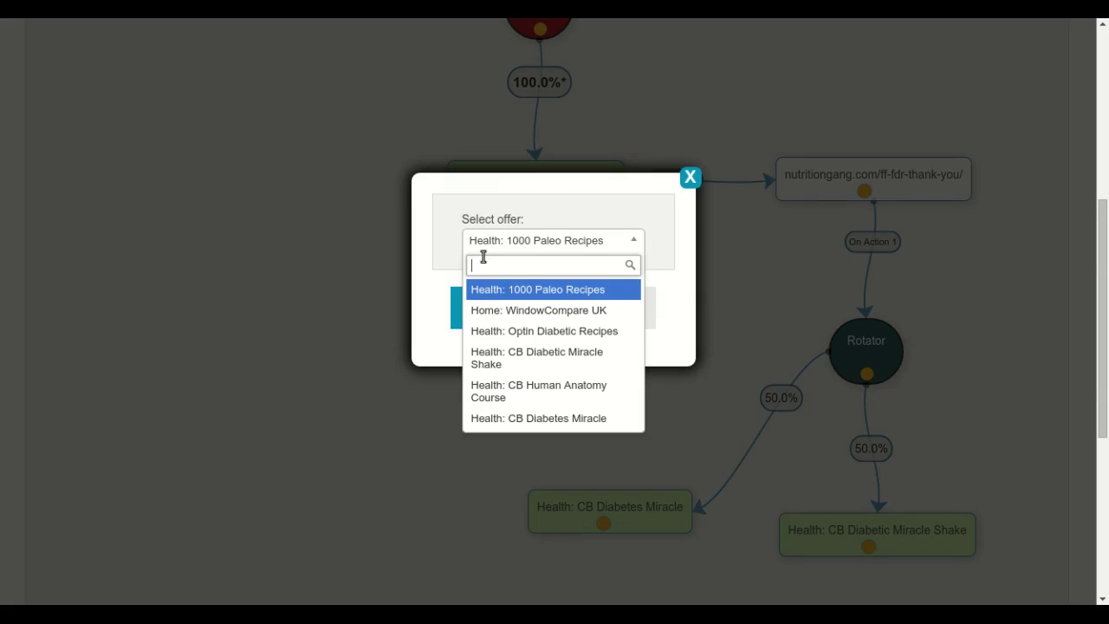
click(533, 390)
click(453, 315)
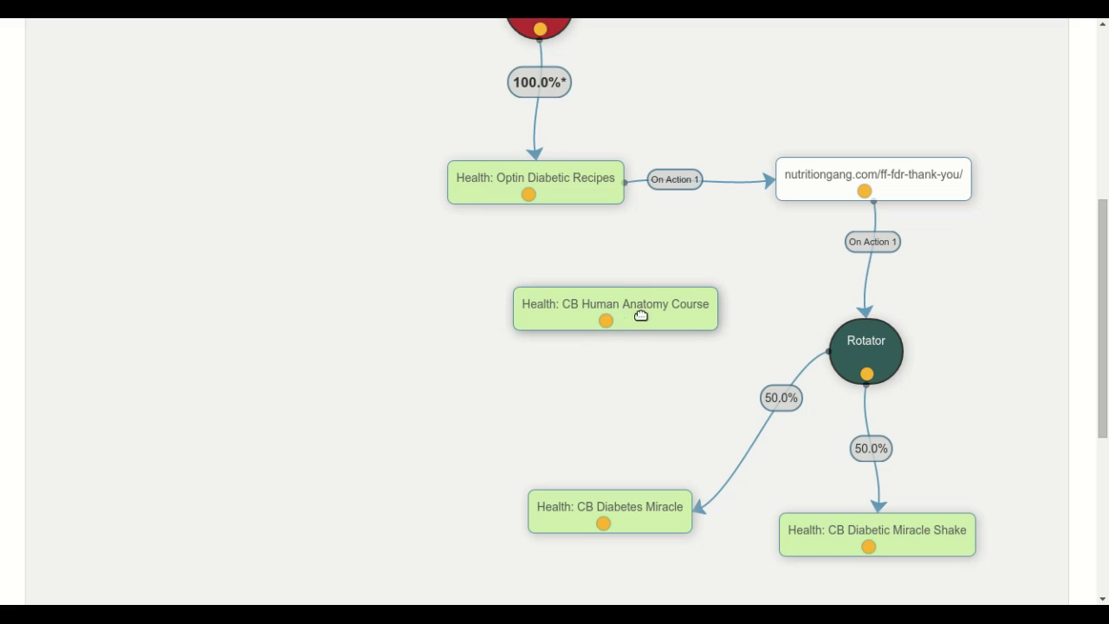
mouse_move(641, 315)
mouse_down()
mouse_move(596, 321)
mouse_move(609, 332)
mouse_up()
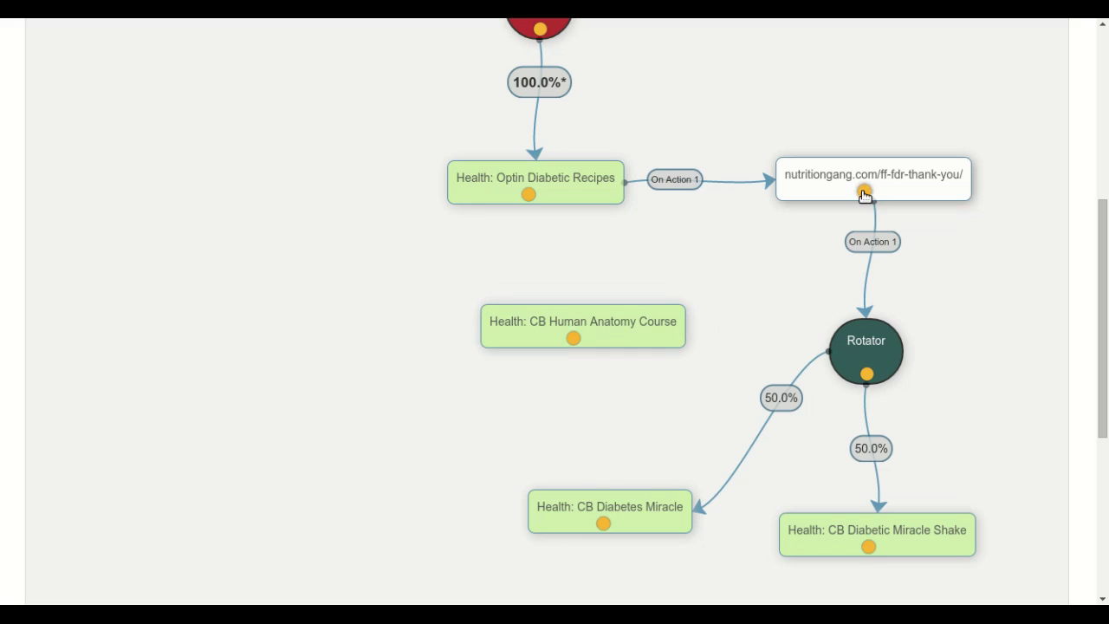
drag(864, 192, 628, 322)
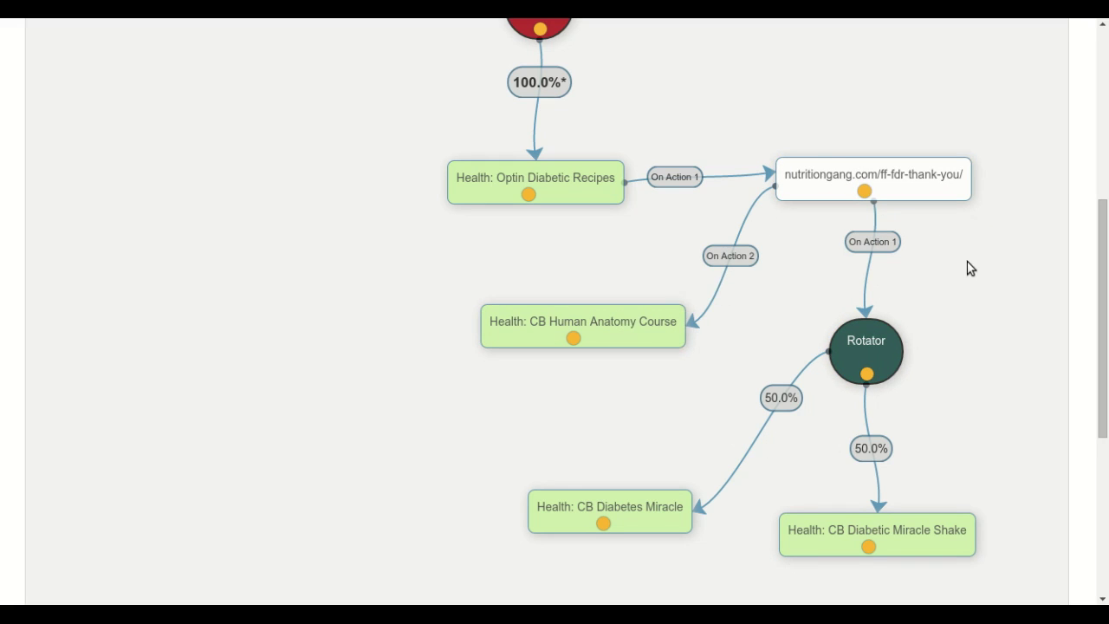
scroll(969, 264, up, 2)
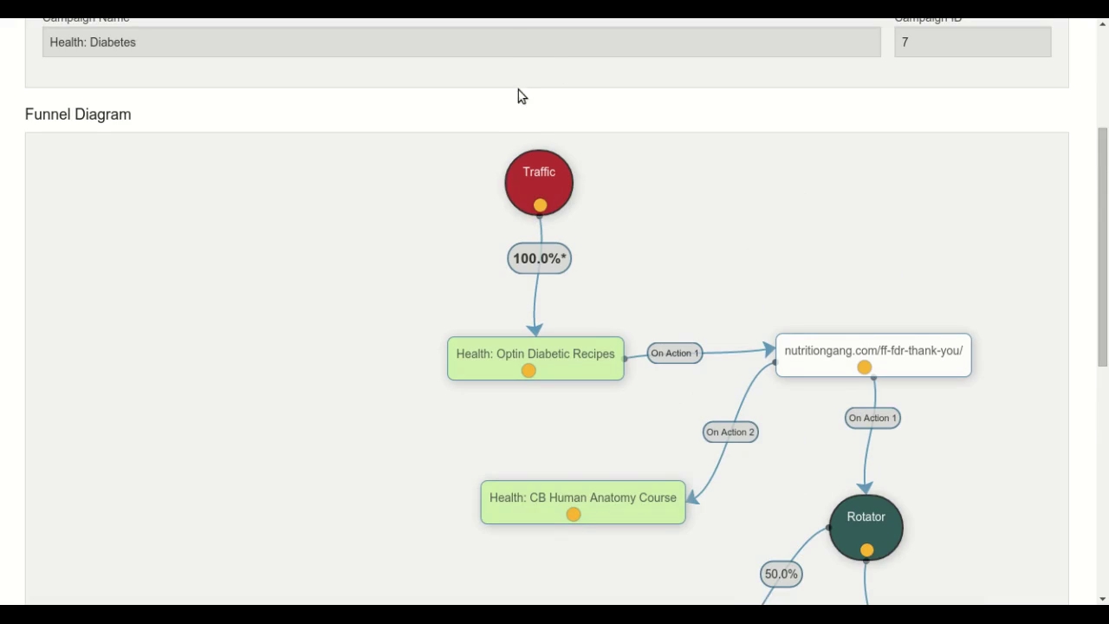
scroll(706, 149, down, 2)
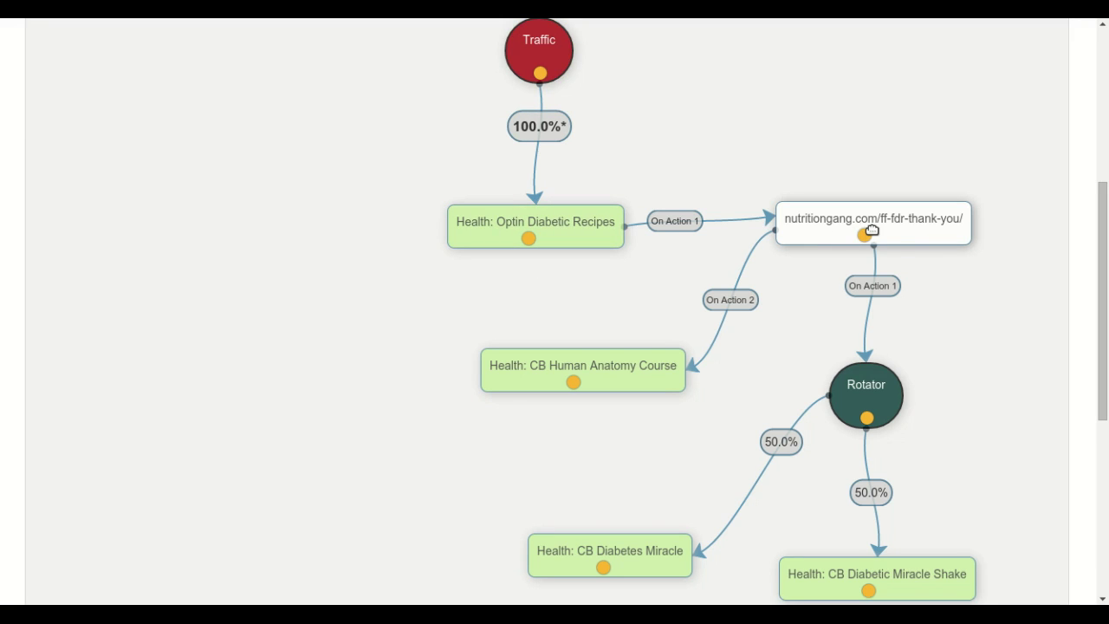
scroll(906, 276, down, 3)
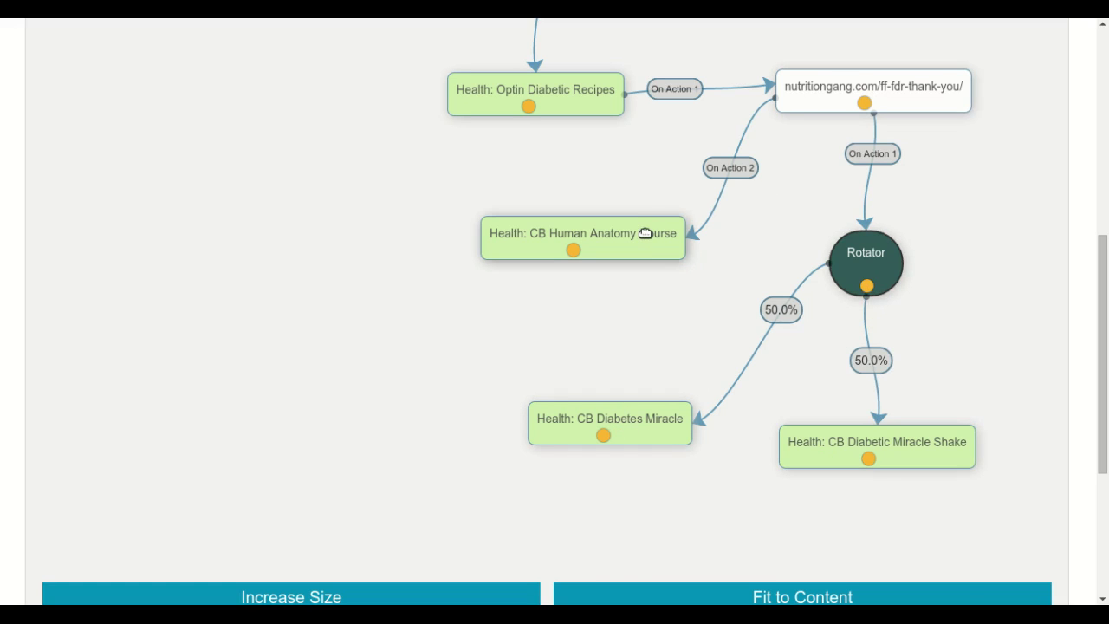
scroll(1071, 271, up, 3)
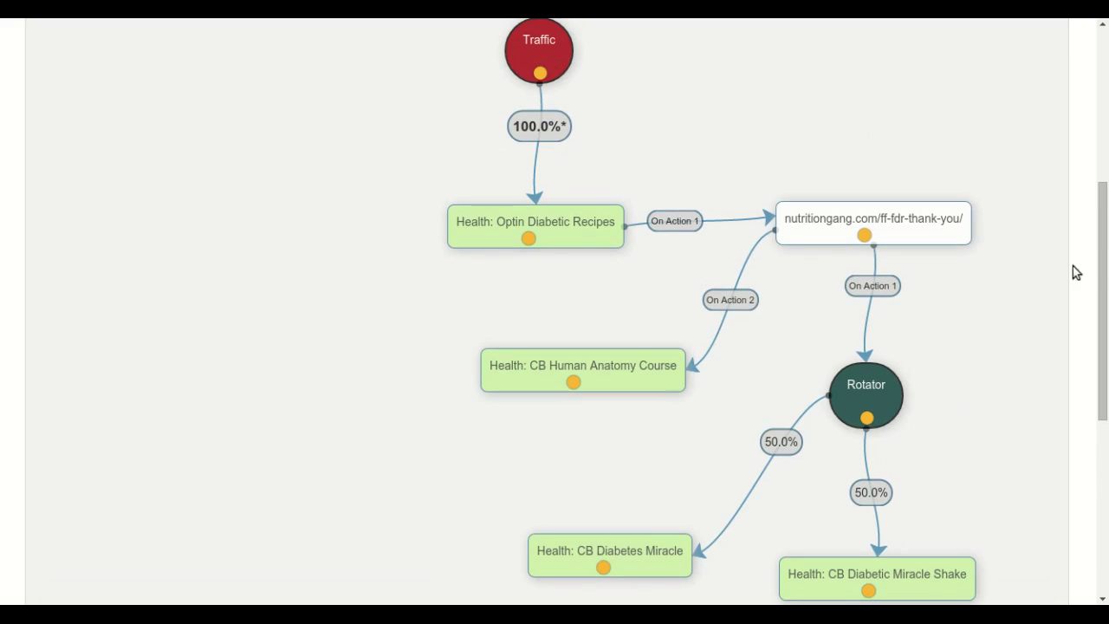
scroll(1093, 266, up, 1)
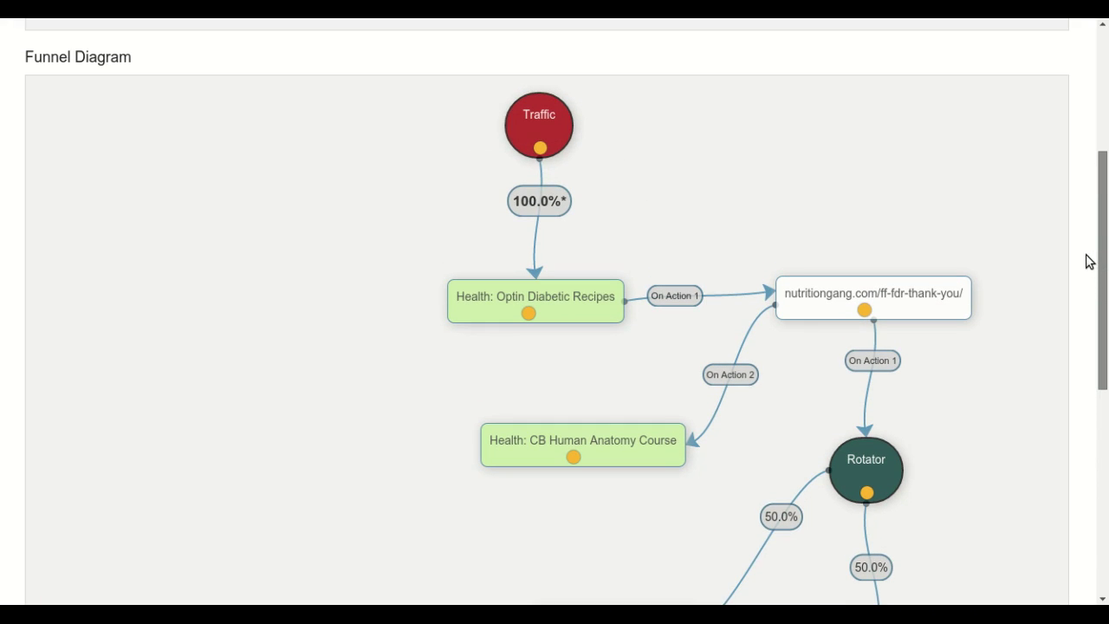
scroll(1089, 262, down, 2)
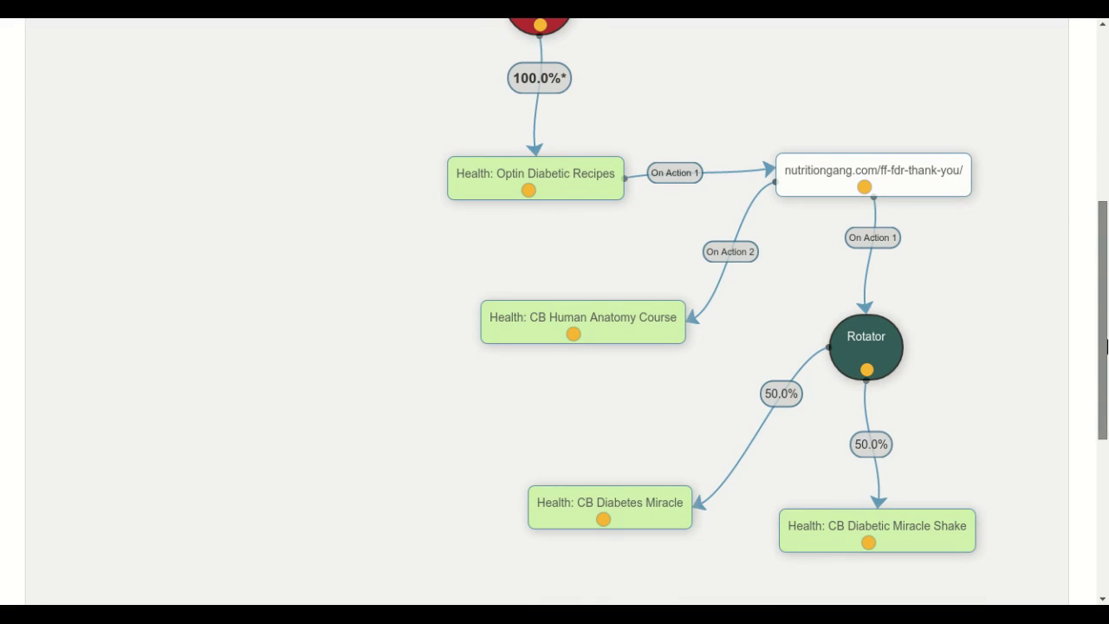
Step: Review the finished funnel diagram and the Optin Funnel's statistics table grouped by campaign, funnel and URL tracking field
drag(1106, 346, 1097, 304)
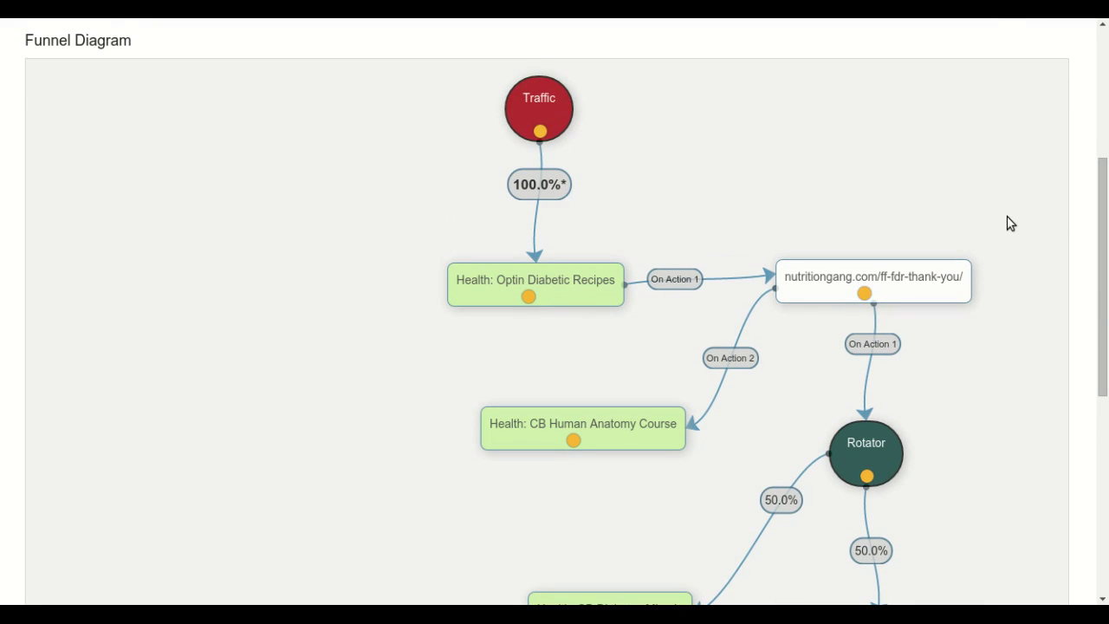
scroll(1005, 221, up, 4)
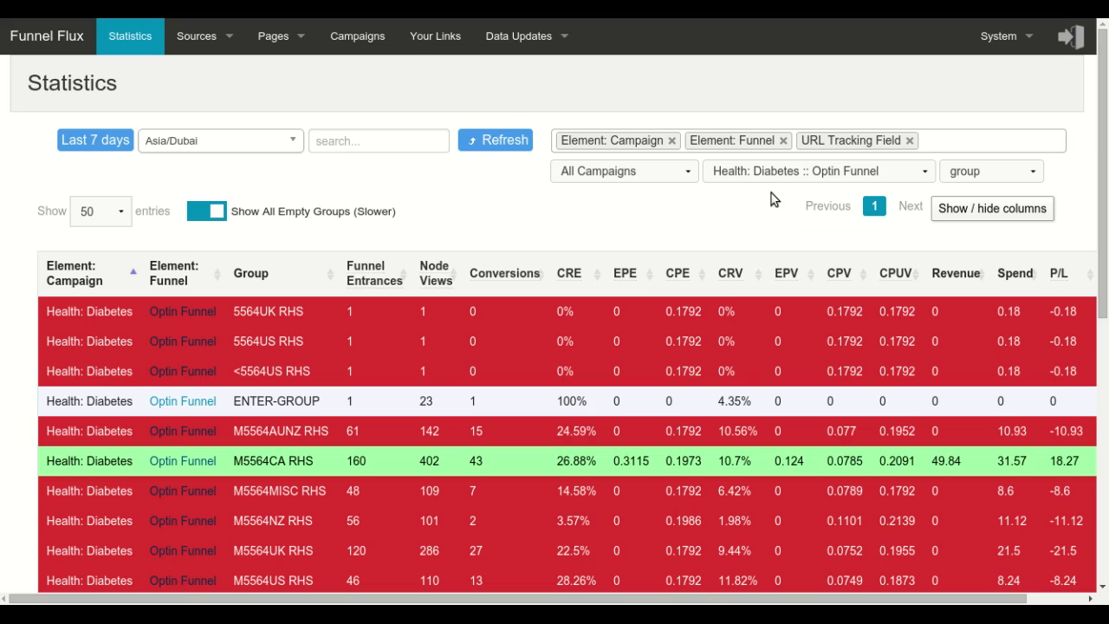
scroll(953, 130, down, 1)
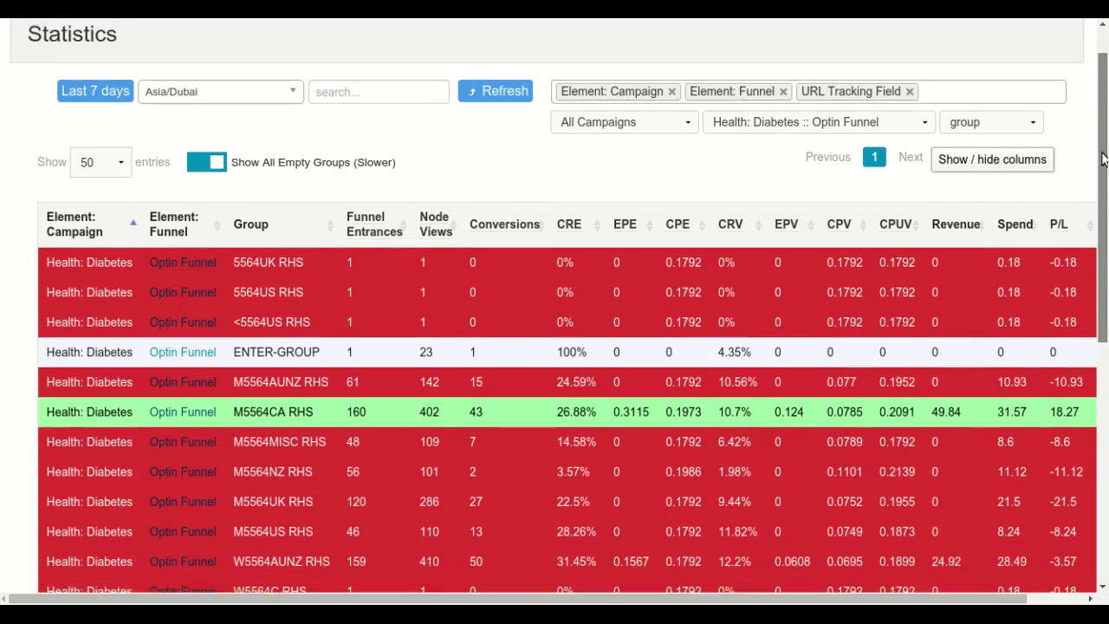
scroll(804, 110, up, 1)
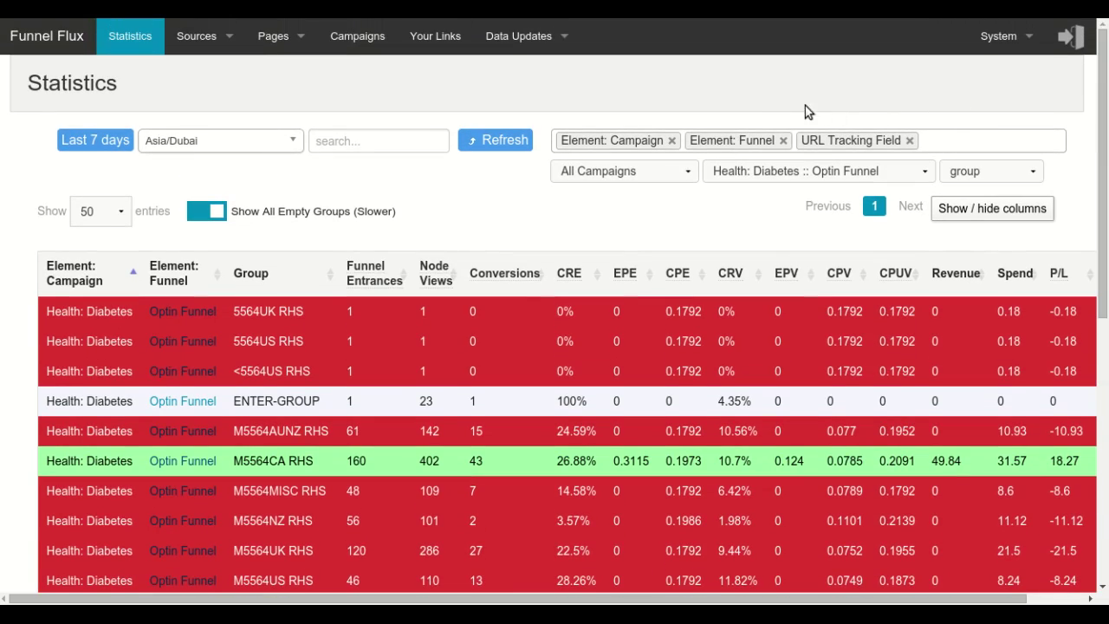
Step: Look through all the grouping attributes offered for the Optin Funnel statistics, from funnel elements to day-parting, and review the results table
click(934, 143)
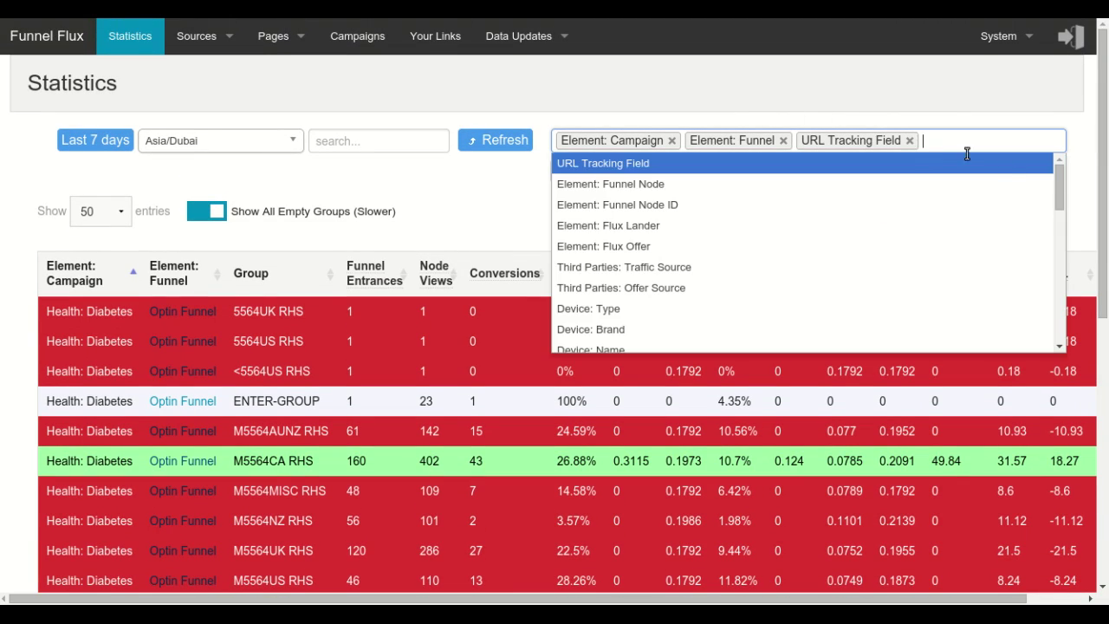
drag(1060, 180, 1017, 209)
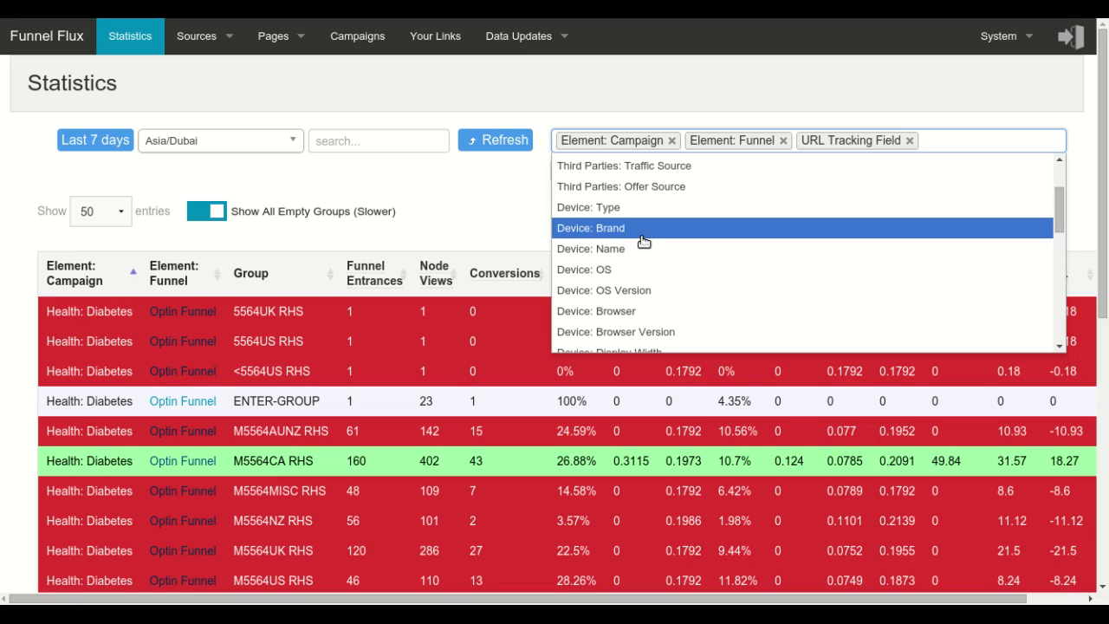
scroll(719, 242, down, 5)
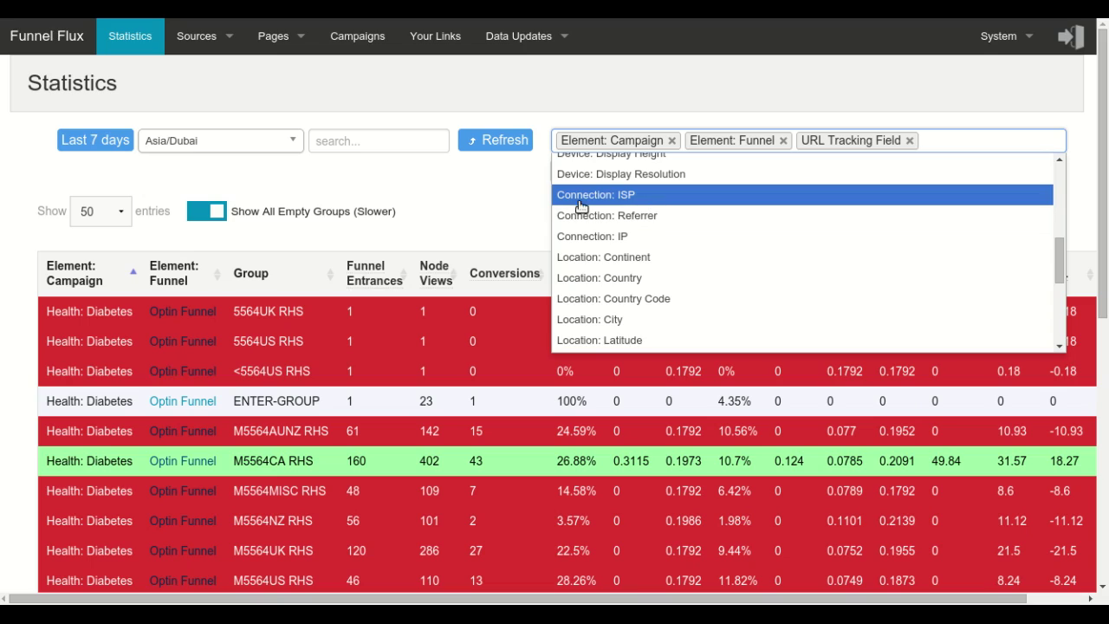
scroll(750, 201, down, 1)
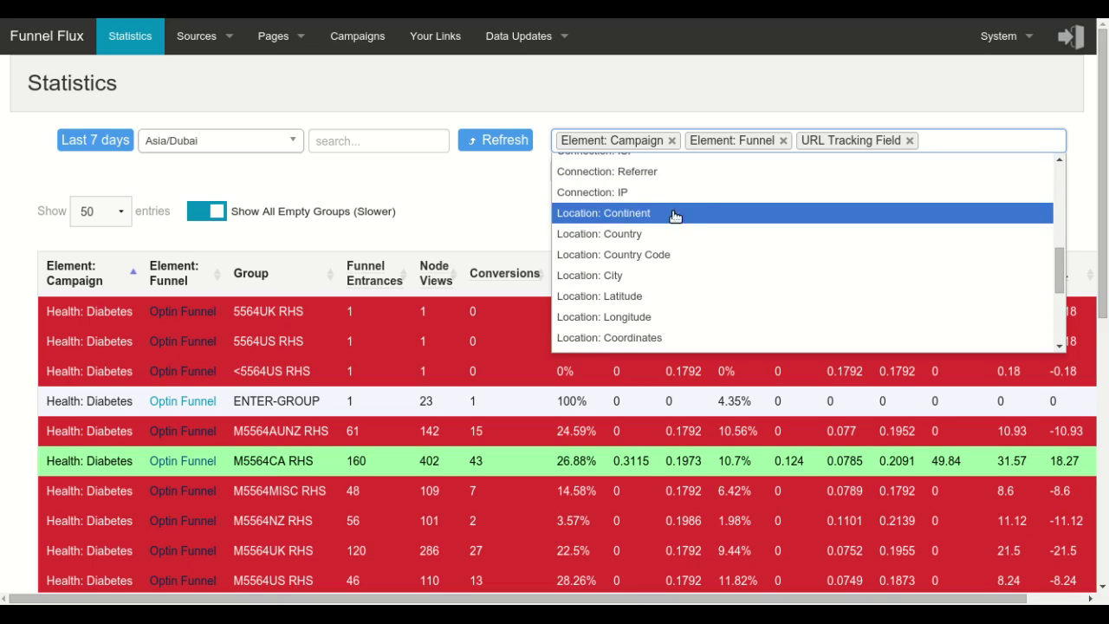
scroll(671, 220, down, 1)
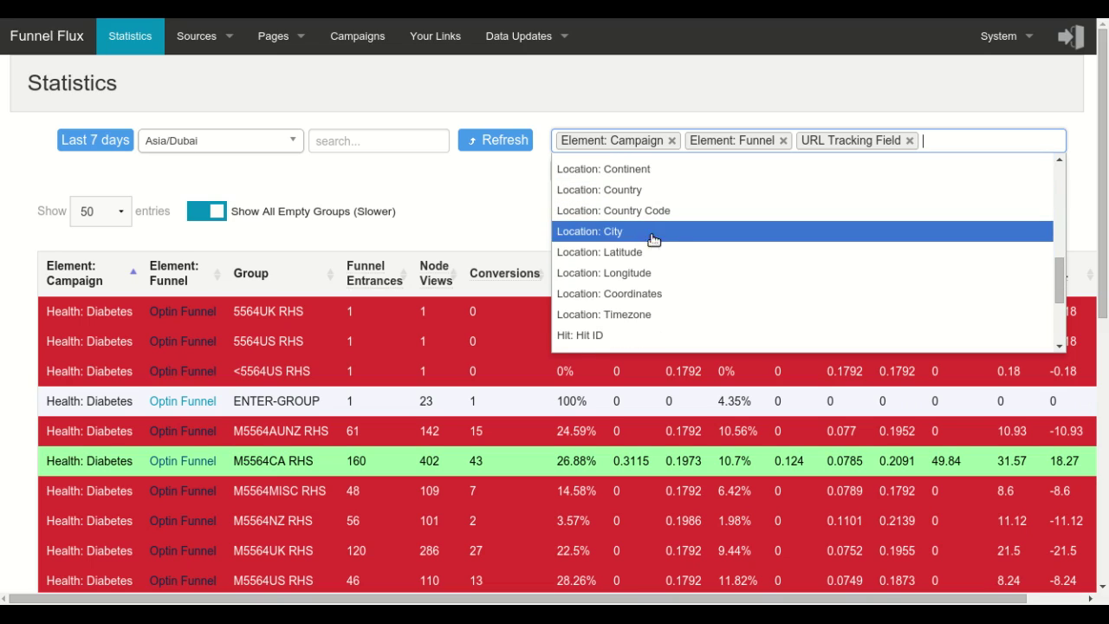
scroll(902, 252, down, 3)
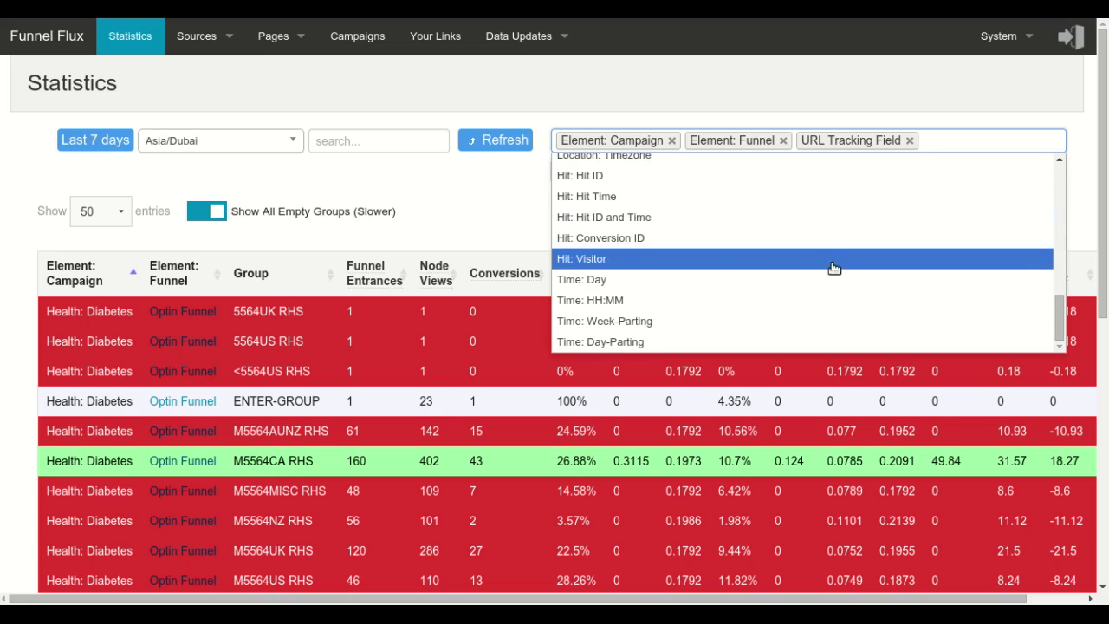
scroll(1019, 262, up, 6)
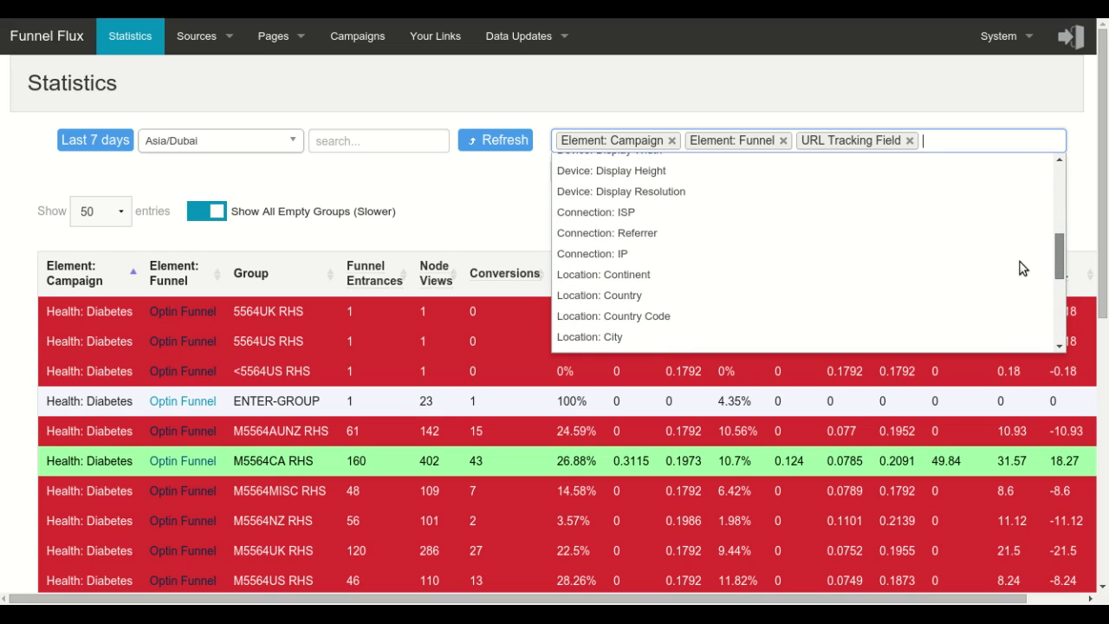
scroll(1009, 216, up, 4)
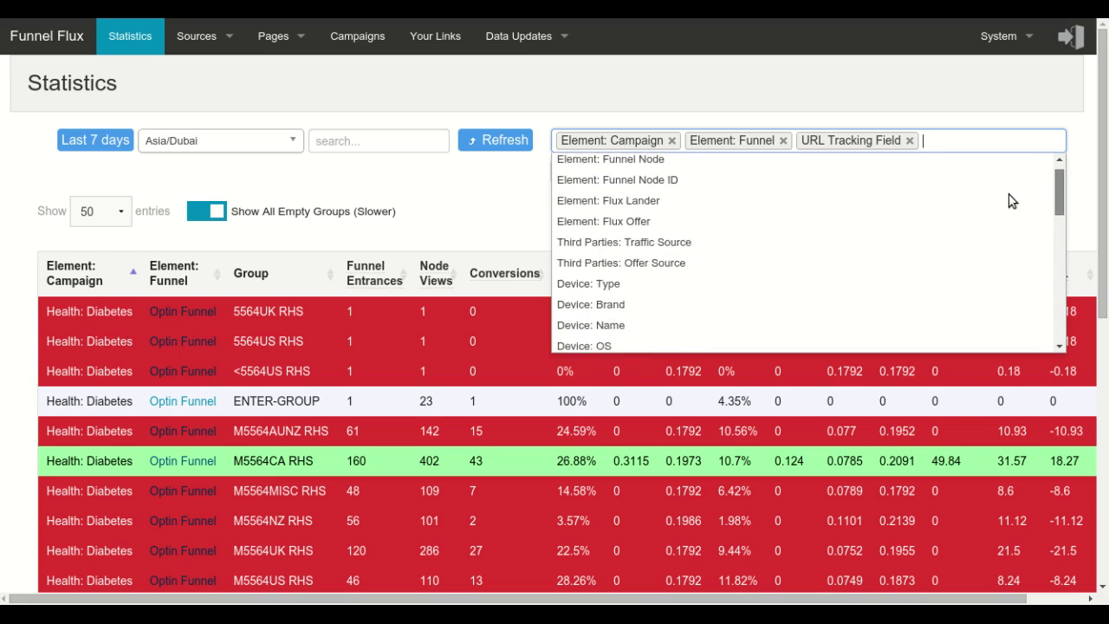
click(840, 104)
scroll(414, 246, down, 2)
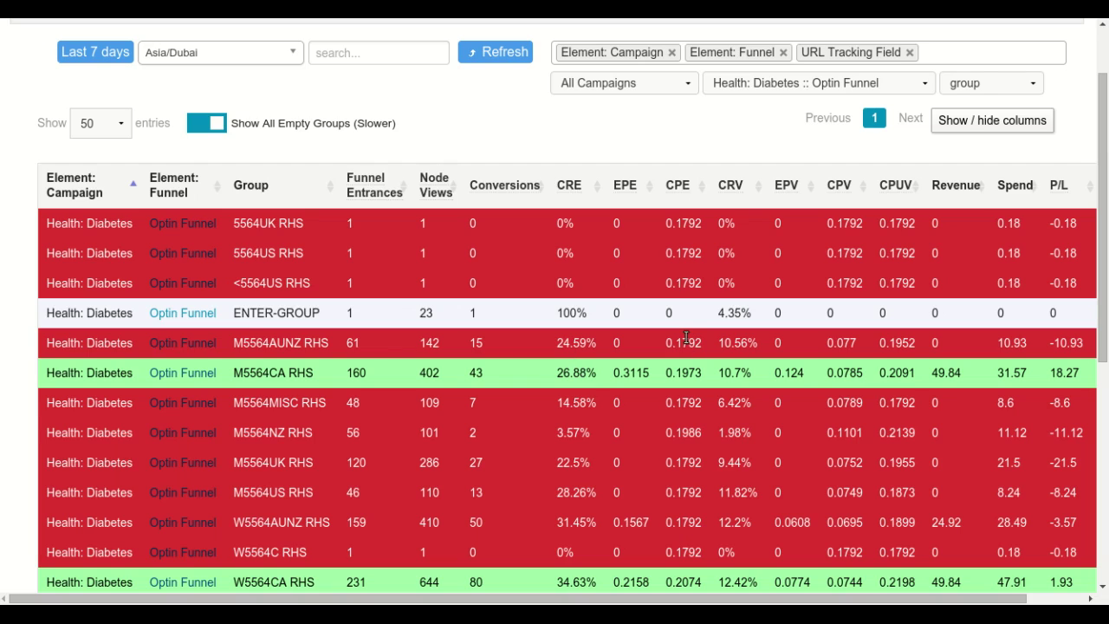
scroll(683, 333, up, 2)
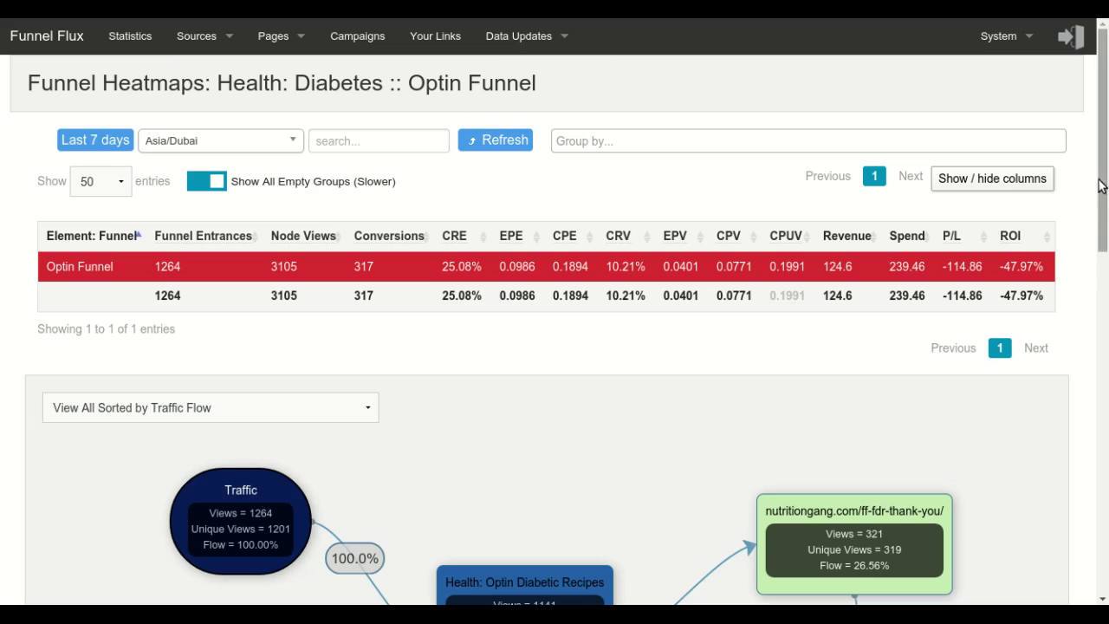
Step: Examine the Optin Funnel's heatmap diagram and view all its nodes sorted by conversions
drag(1102, 189, 1104, 320)
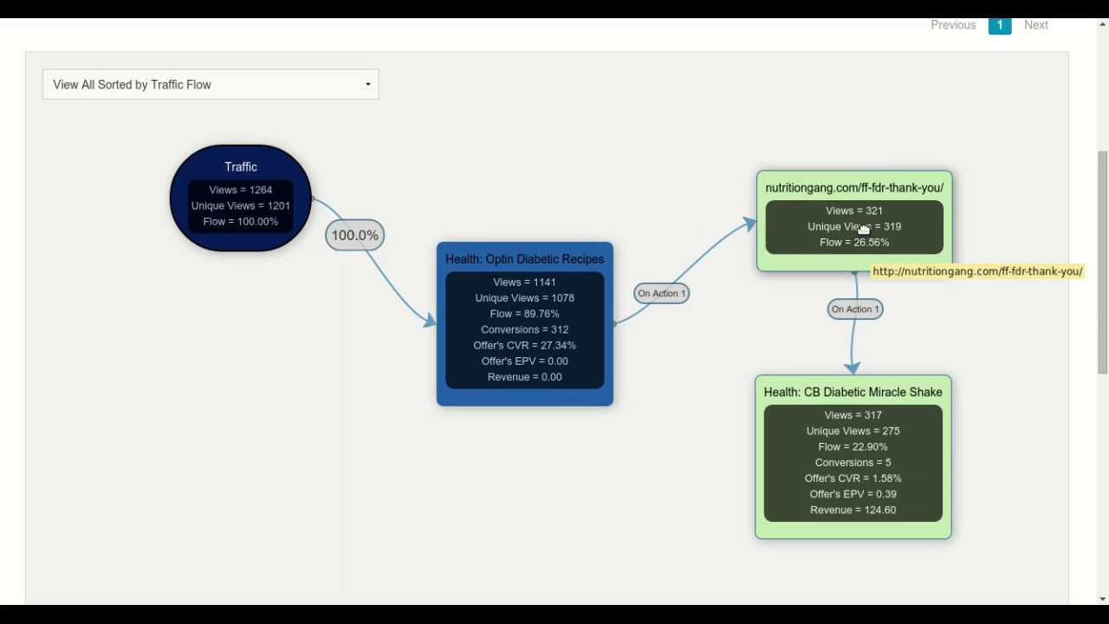
drag(1102, 270, 1104, 270)
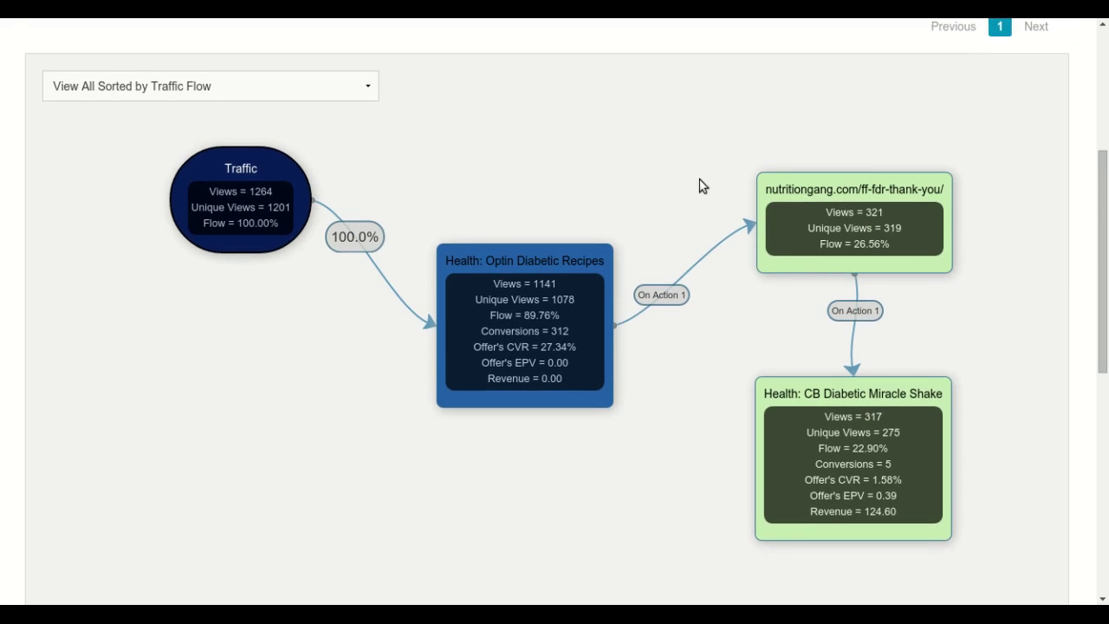
click(176, 89)
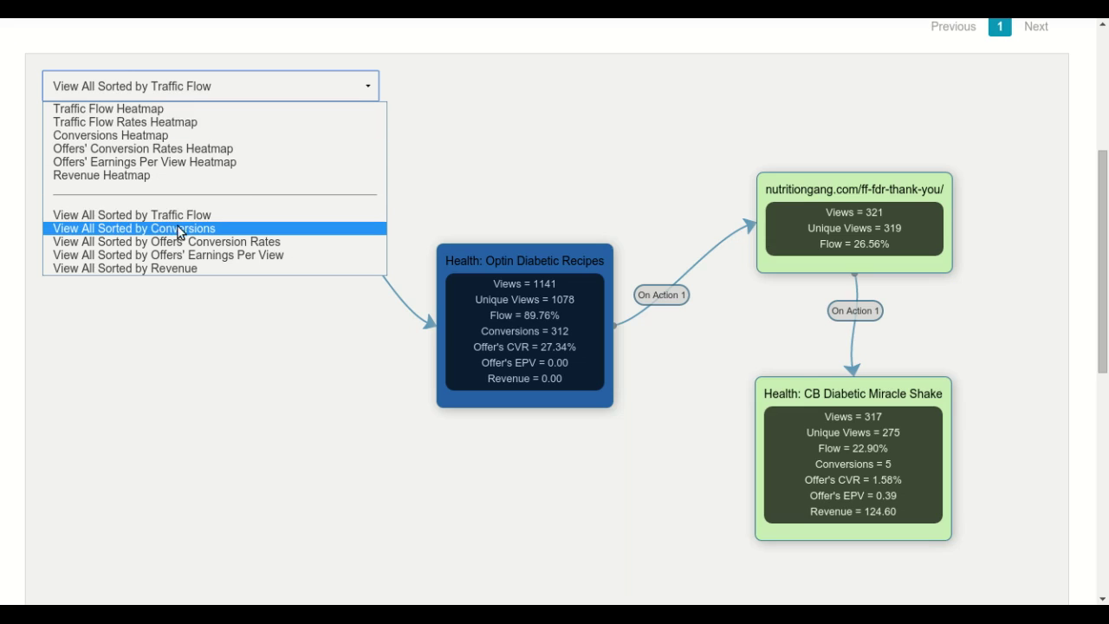
click(137, 229)
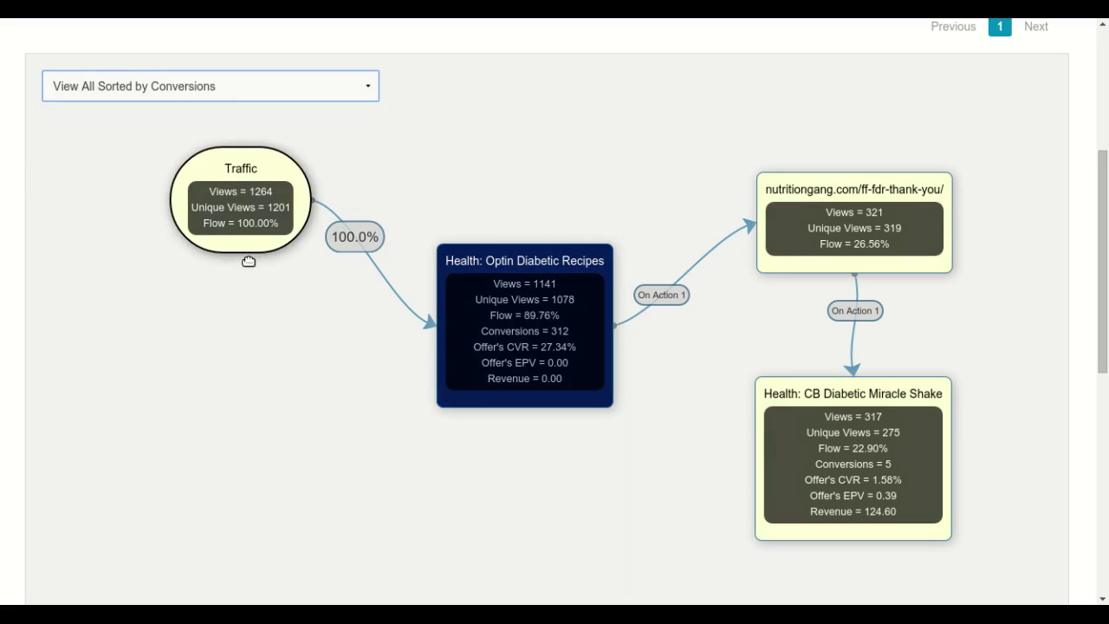
Step: View the funnel heatmap sorted by traffic flow and by revenue
click(172, 95)
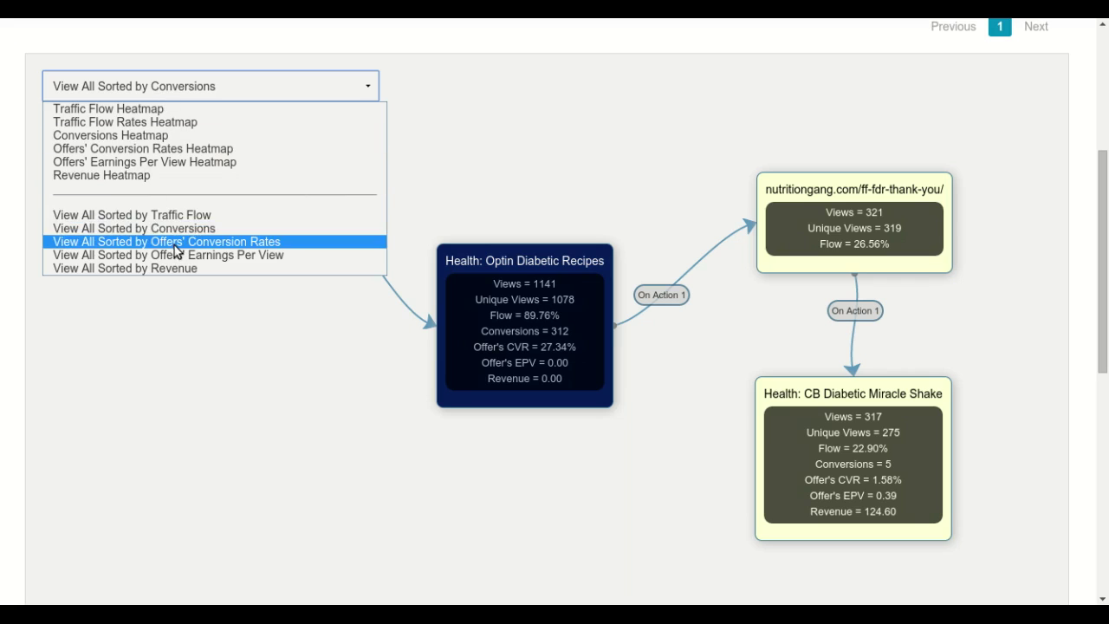
click(177, 215)
click(238, 90)
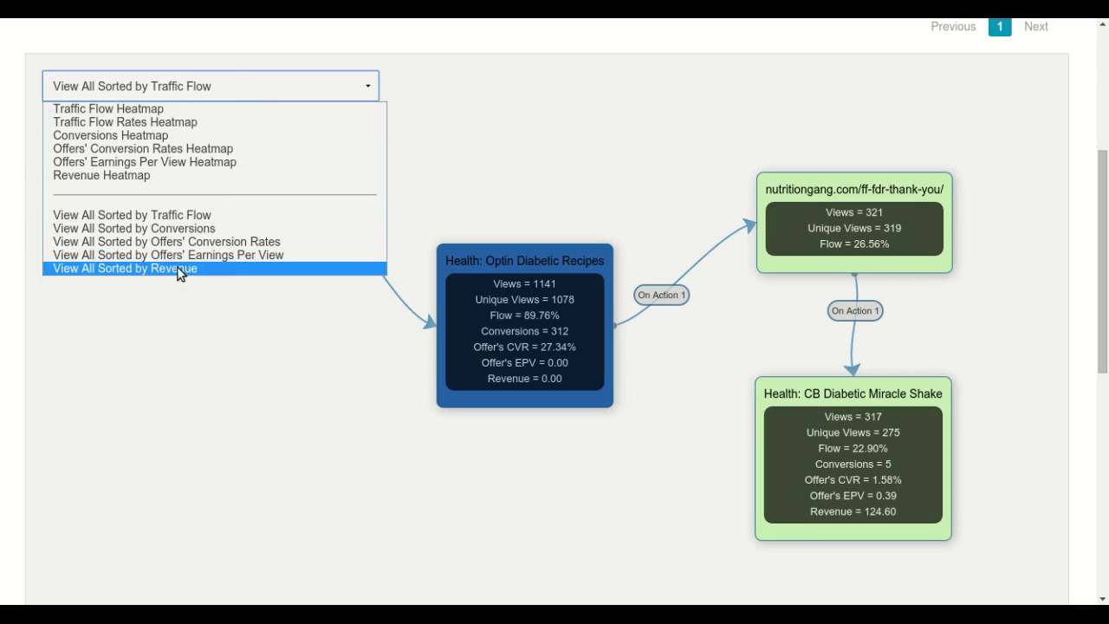
click(178, 267)
click(218, 96)
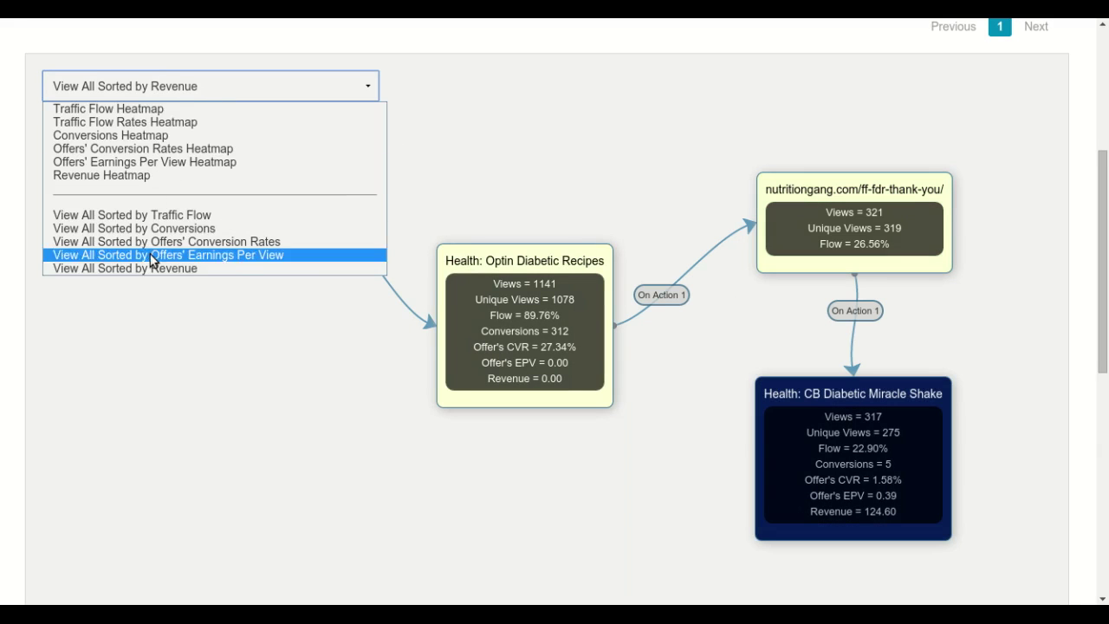
Step: Open the Health: 1000 Paleo Recipes flux offer and turn off page hosting with Flux Advanced Settings
drag(1103, 202, 1105, 86)
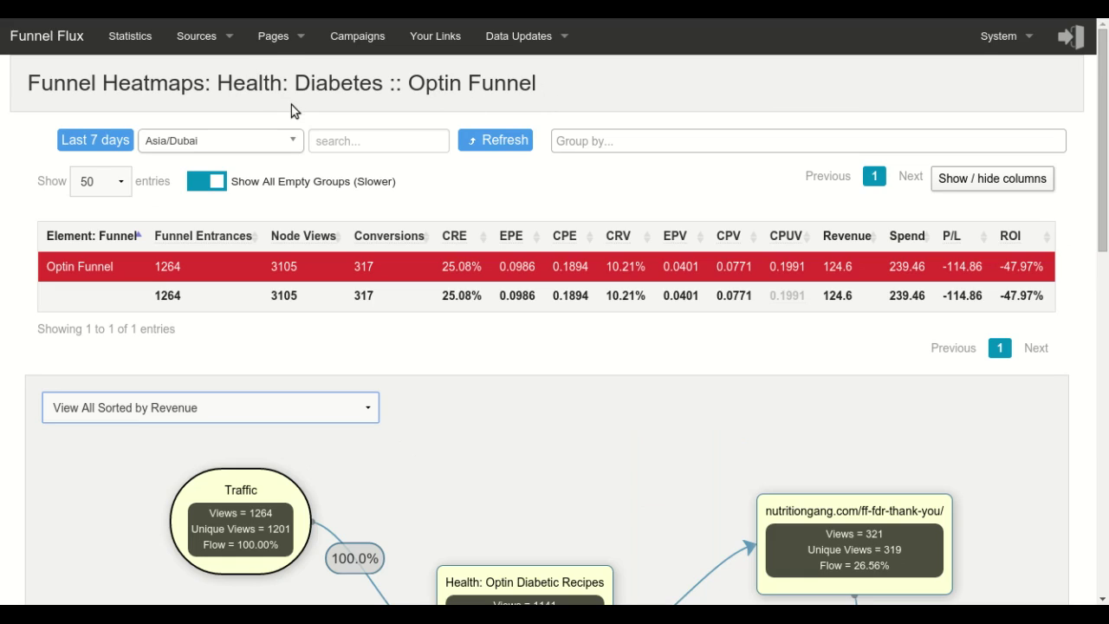
click(273, 36)
click(286, 72)
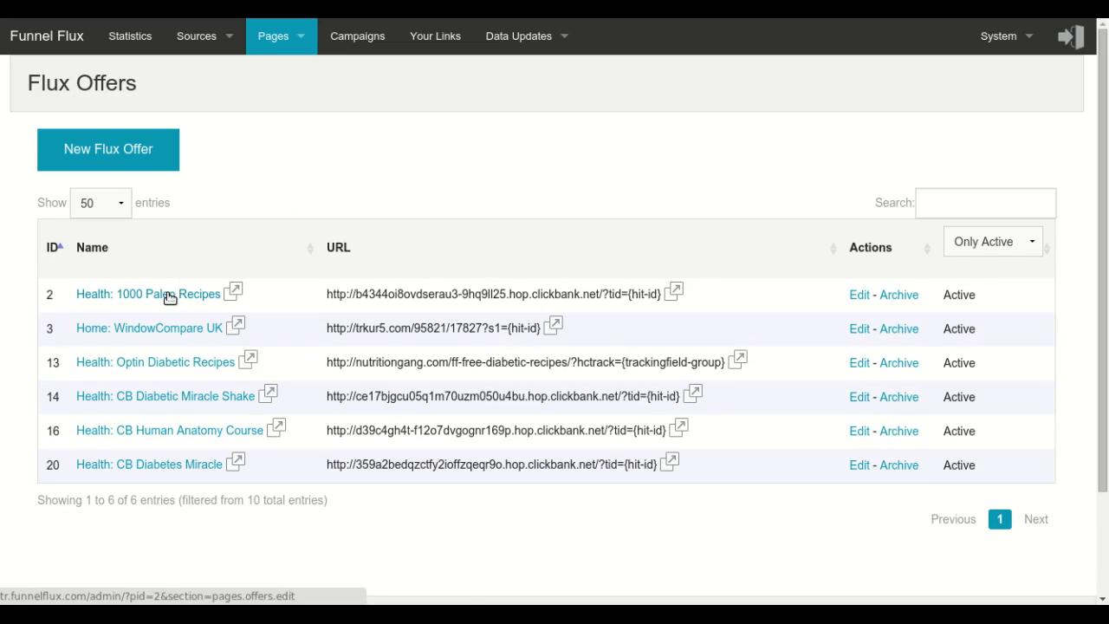
click(169, 295)
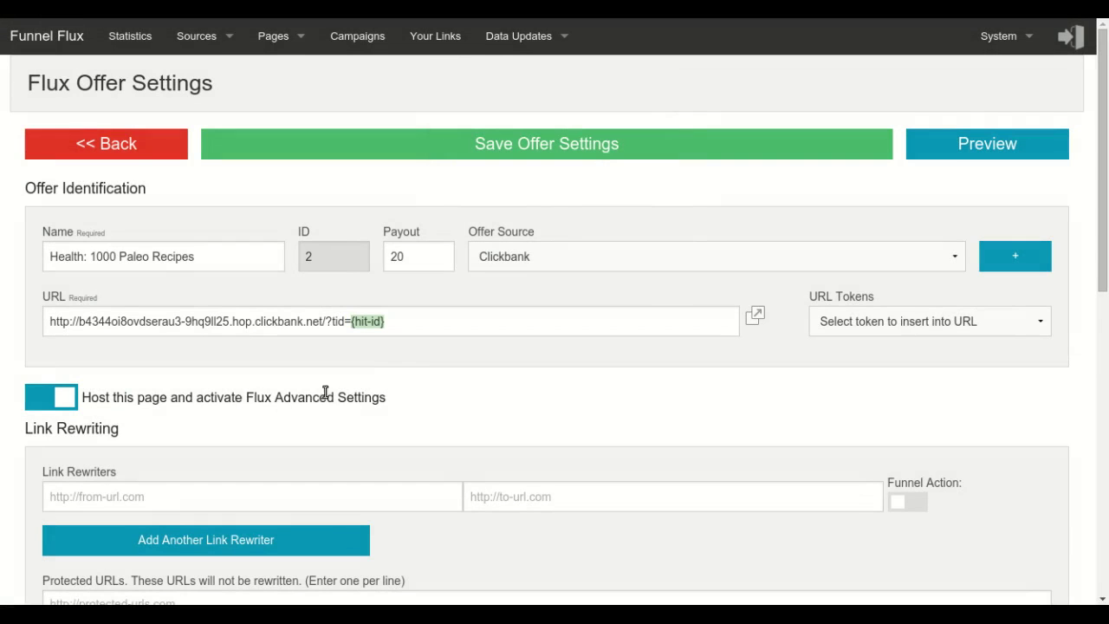
click(47, 400)
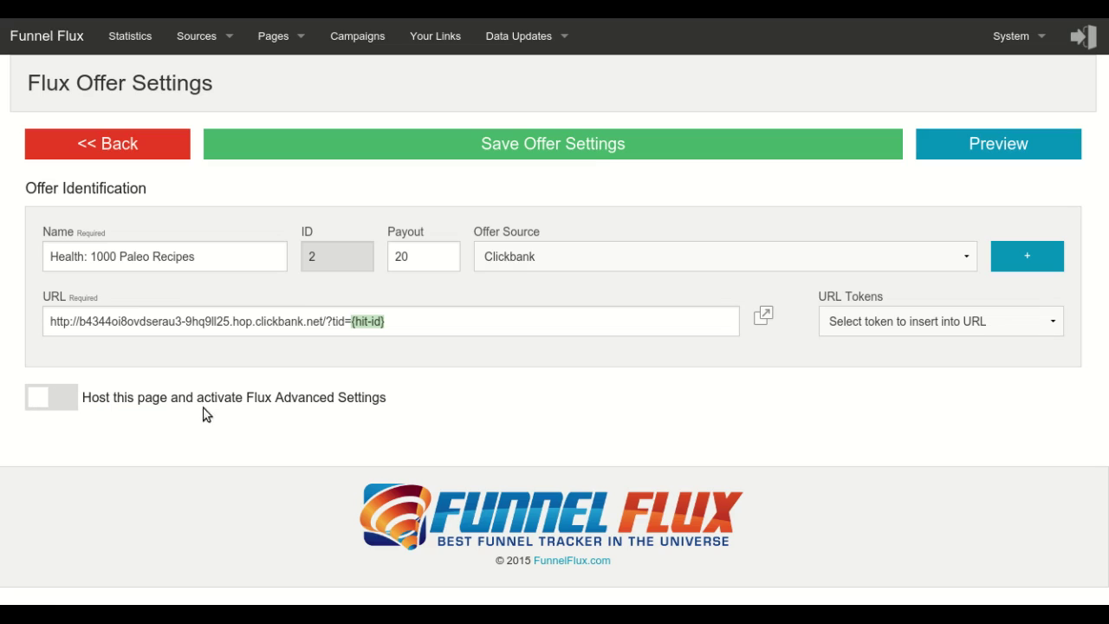